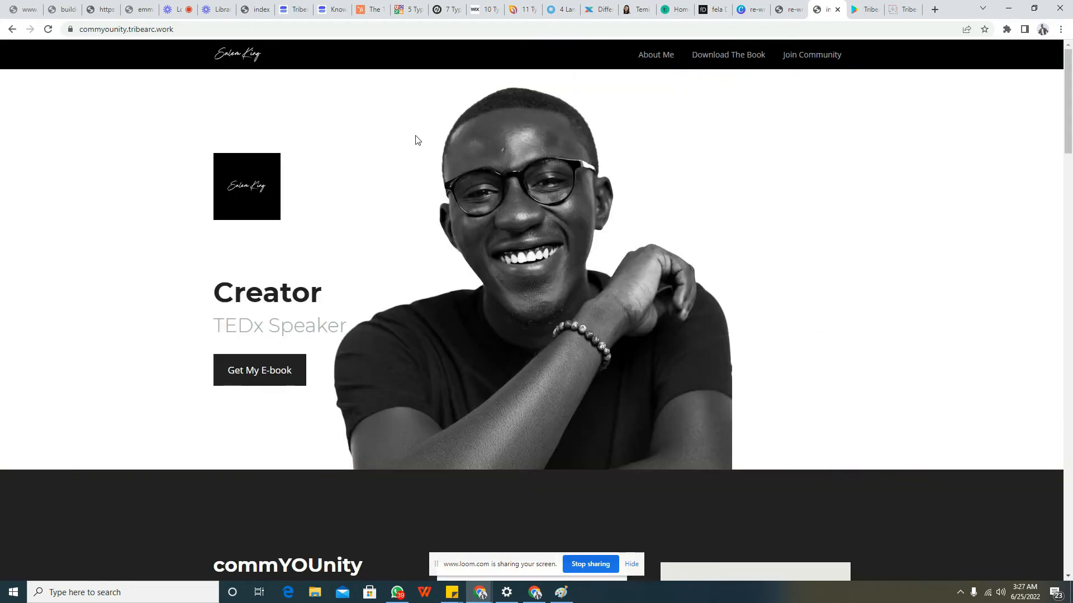
# Switch to the Tribearc builder project and look over the available section categories and the navigation bar's settings
pyautogui.click(254, 9)
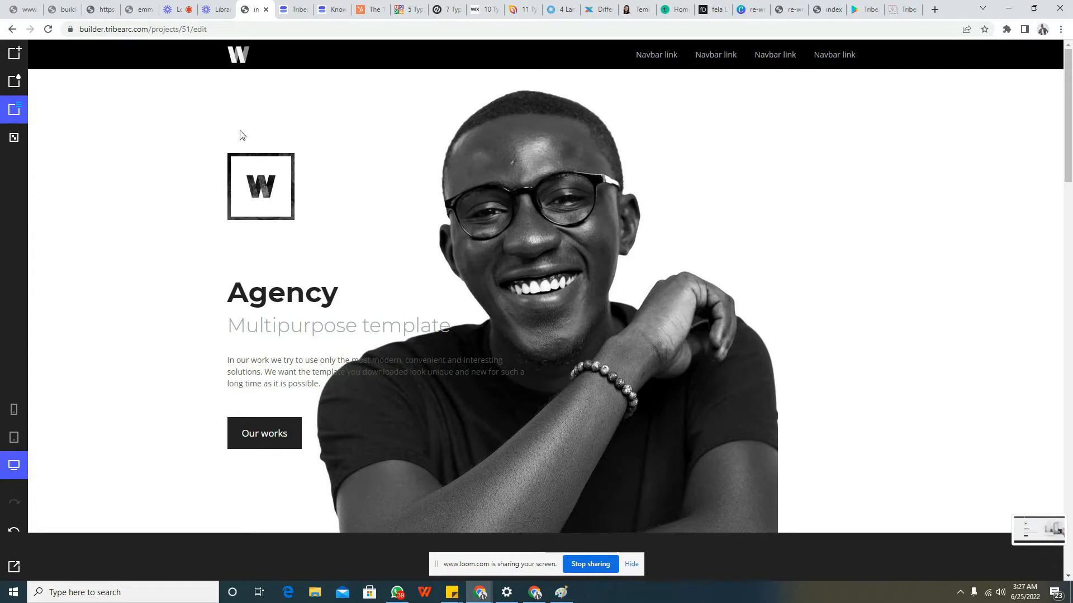
pyautogui.moveTo(12, 66)
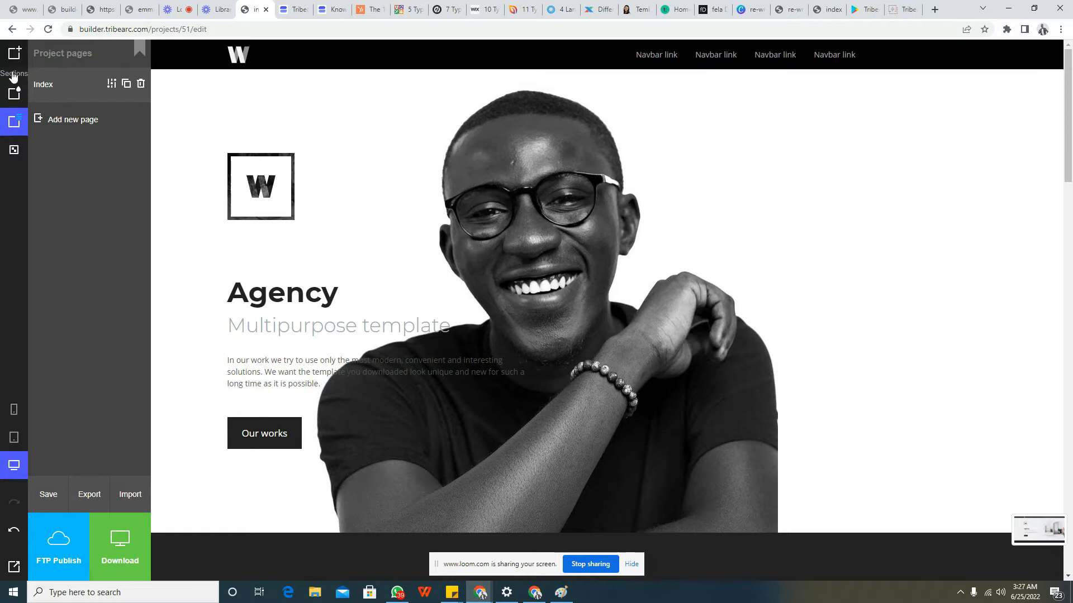
pyautogui.click(16, 58)
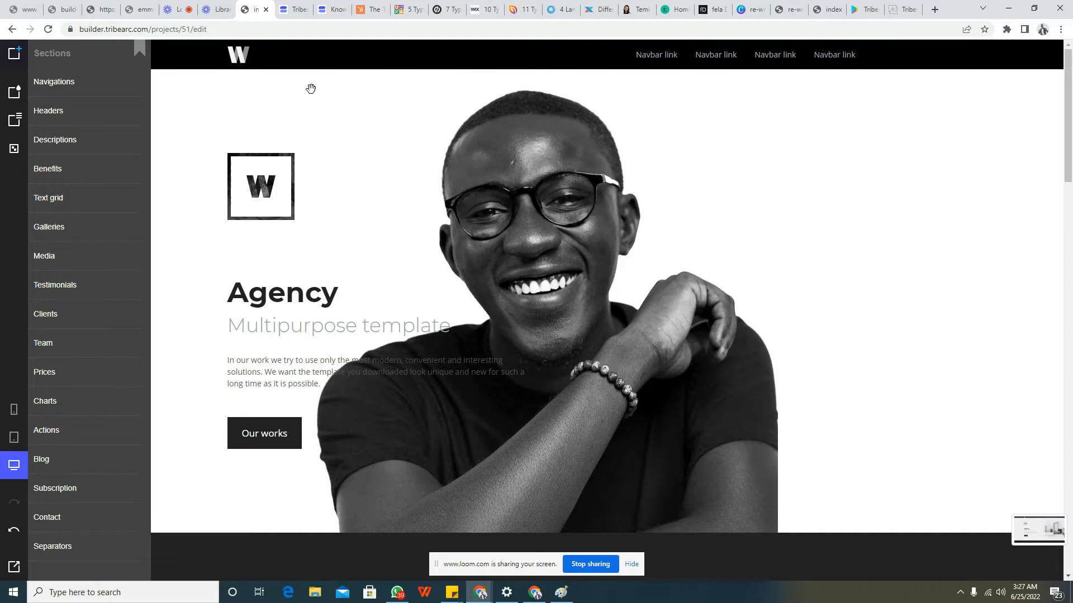
pyautogui.click(376, 154)
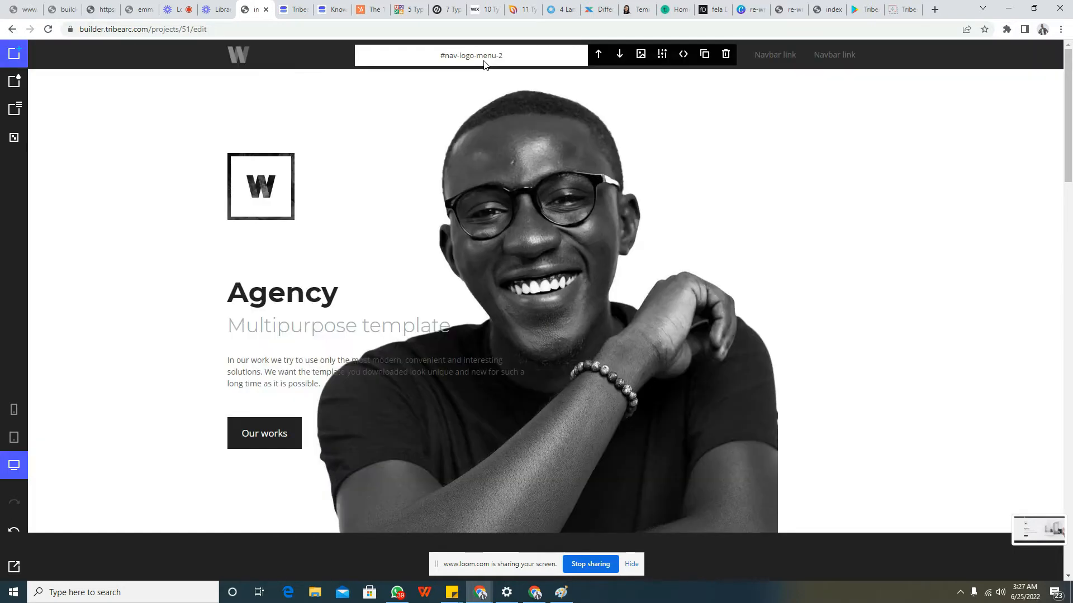
pyautogui.click(661, 57)
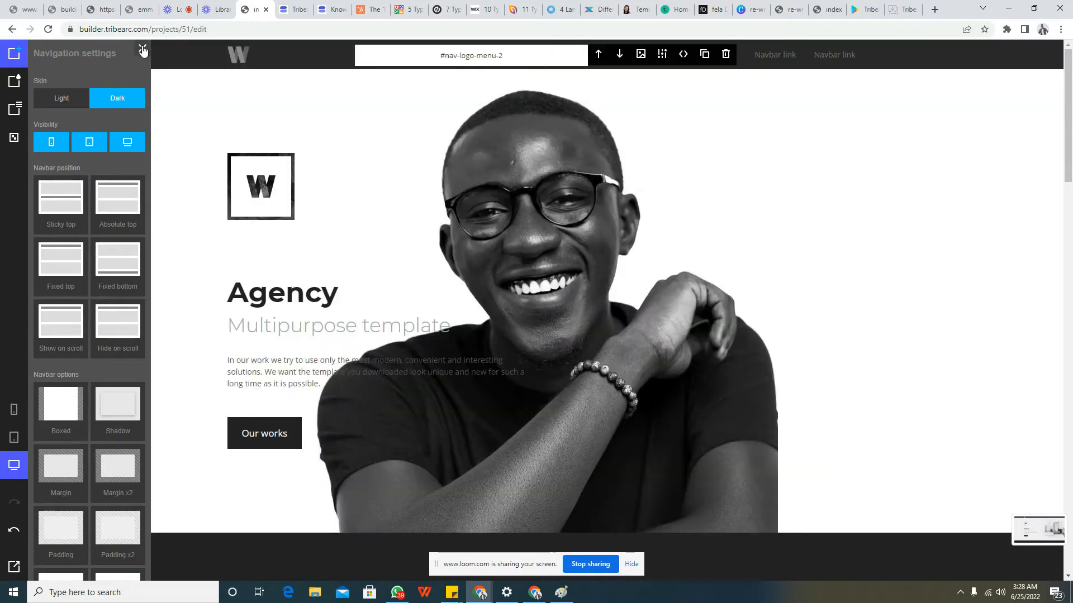
pyautogui.click(143, 50)
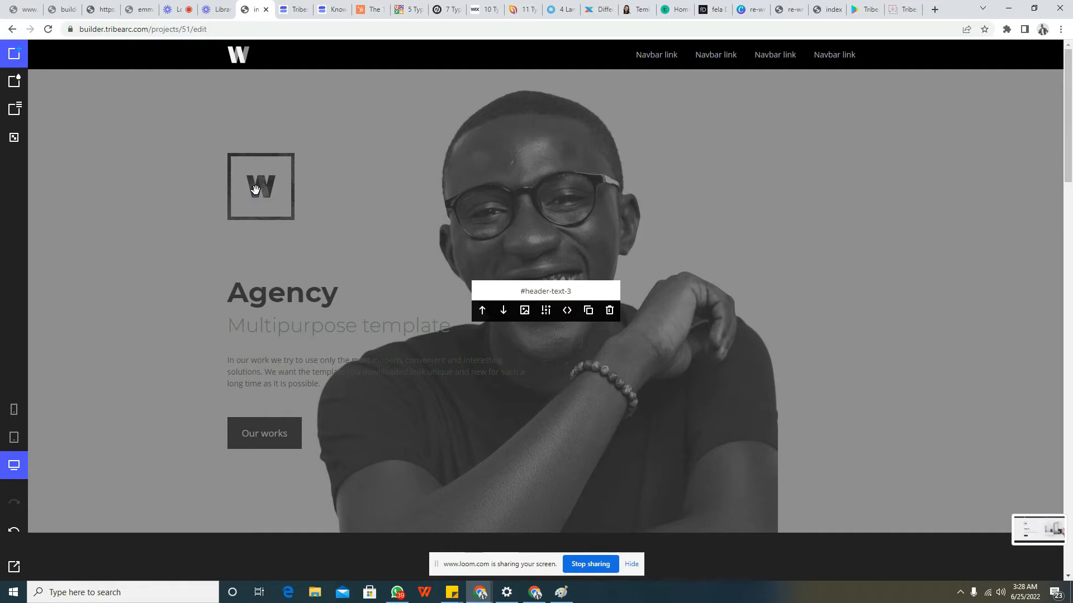
# Look over the project's global style categories for the light theme
pyautogui.moveTo(20, 84)
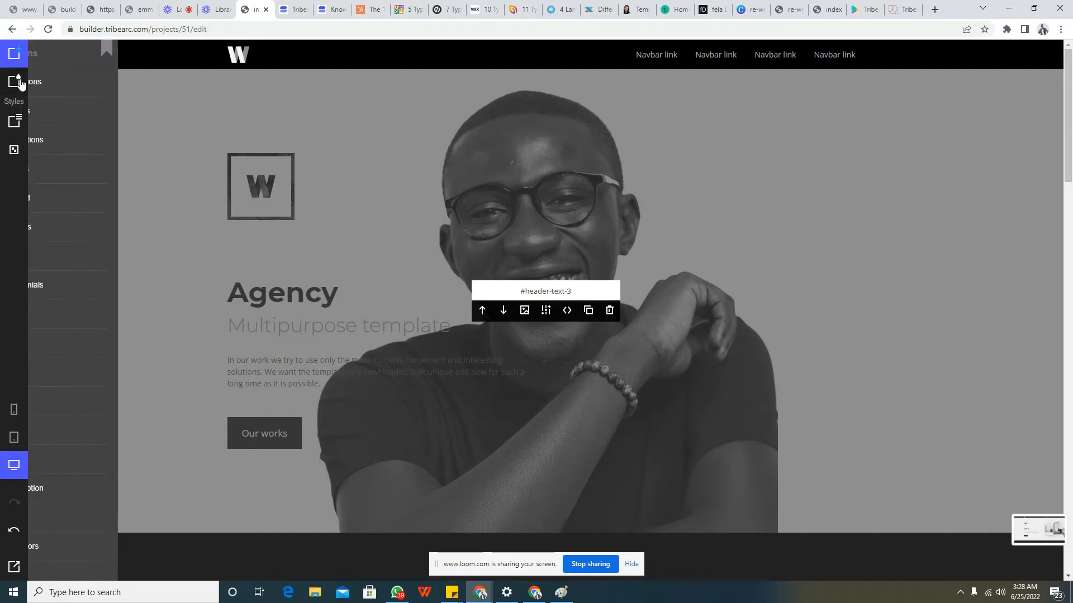
pyautogui.click(19, 83)
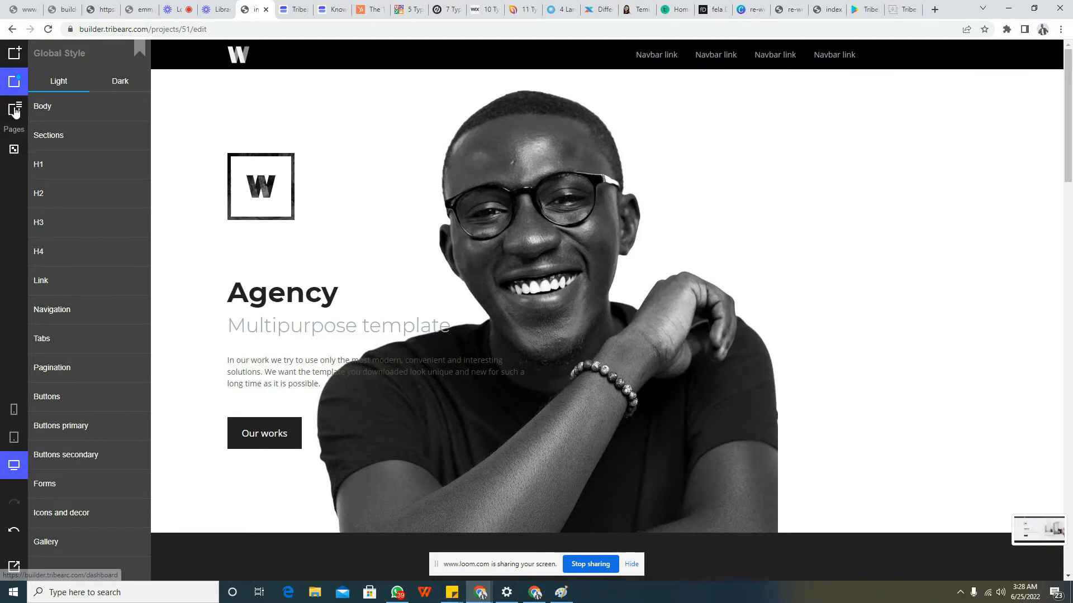
pyautogui.click(260, 174)
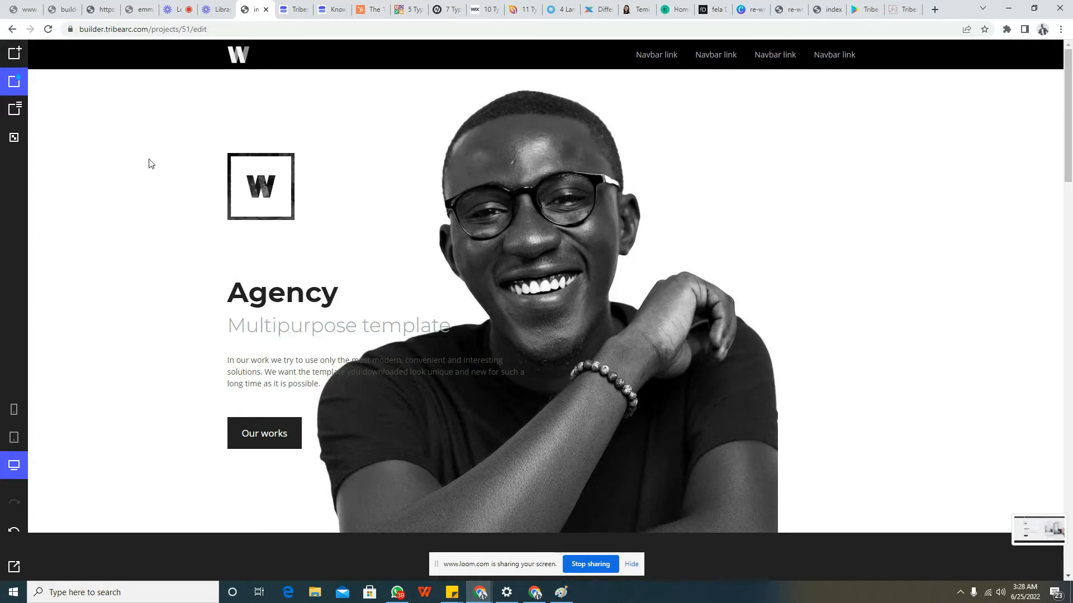
pyautogui.click(16, 81)
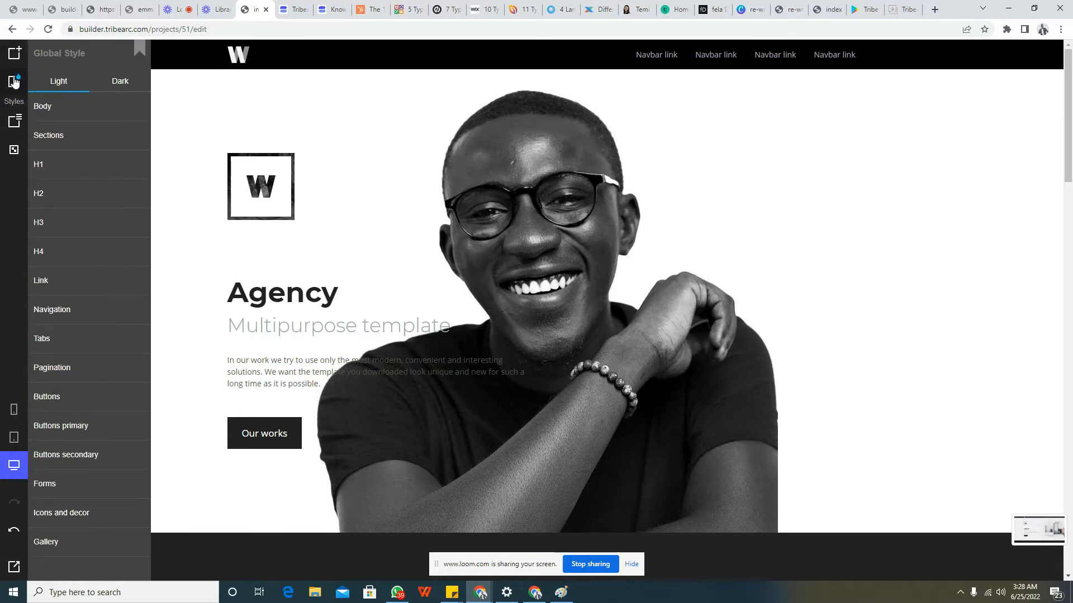
pyautogui.click(25, 81)
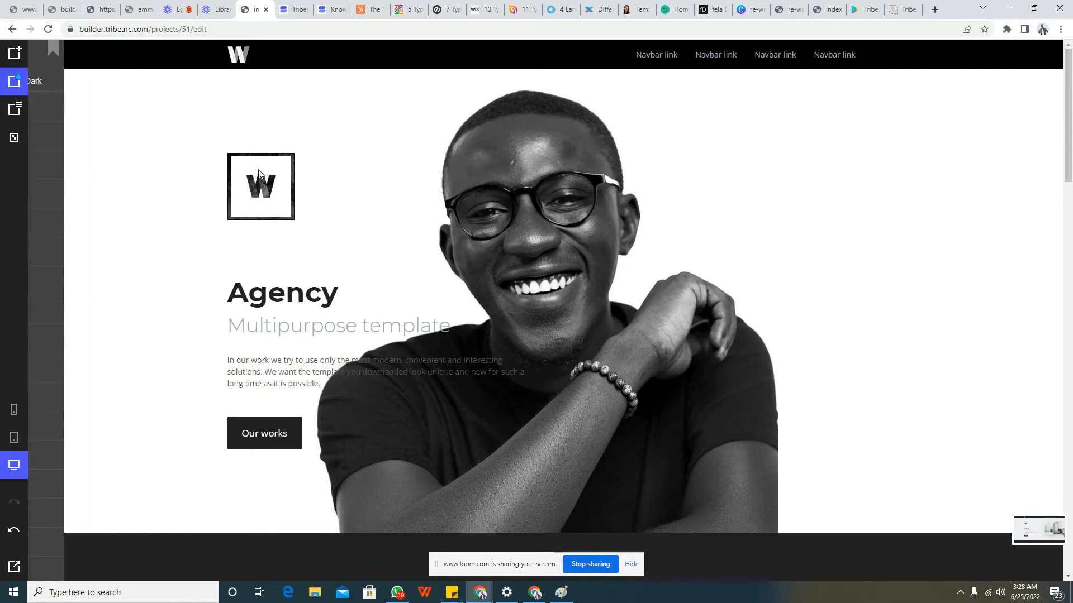
# Replace the header's main heading "Agency" with "I'm a Creator"
pyautogui.click(306, 296)
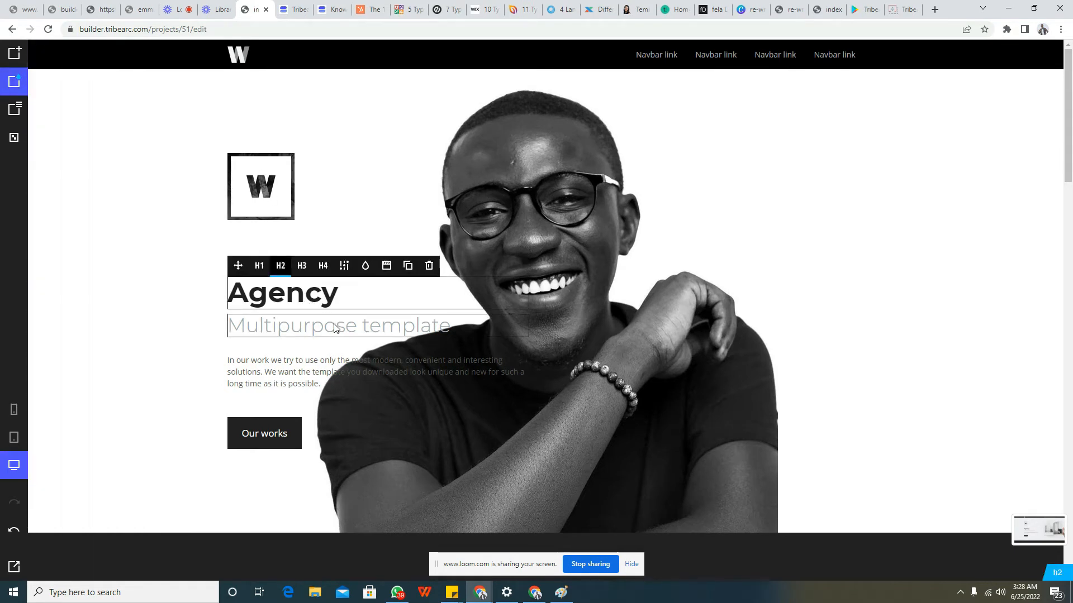
pyautogui.click(335, 327)
pyautogui.doubleClick(327, 330)
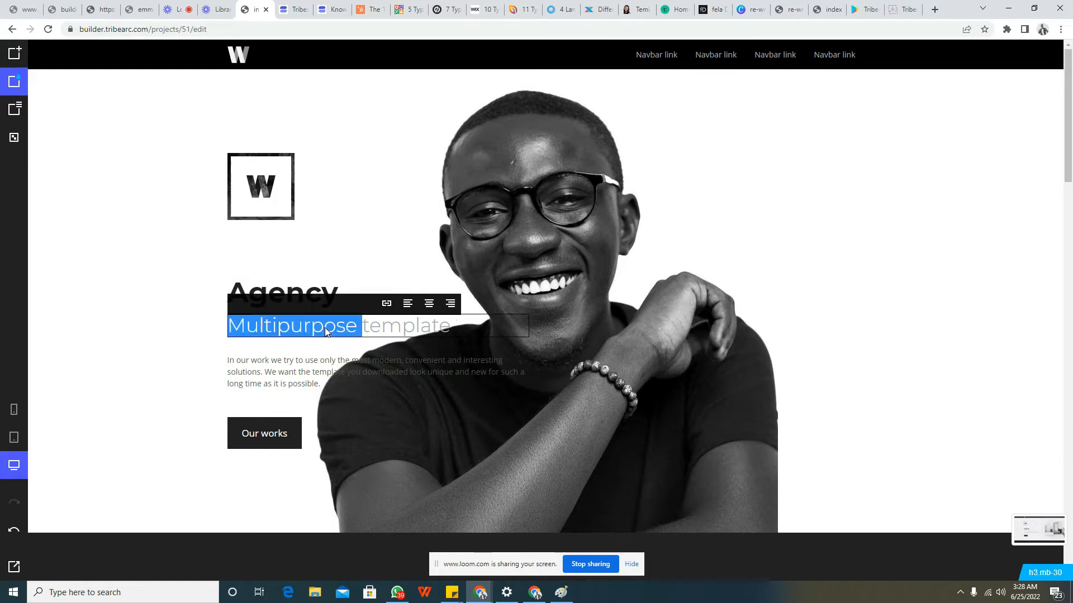
pyautogui.click(366, 329)
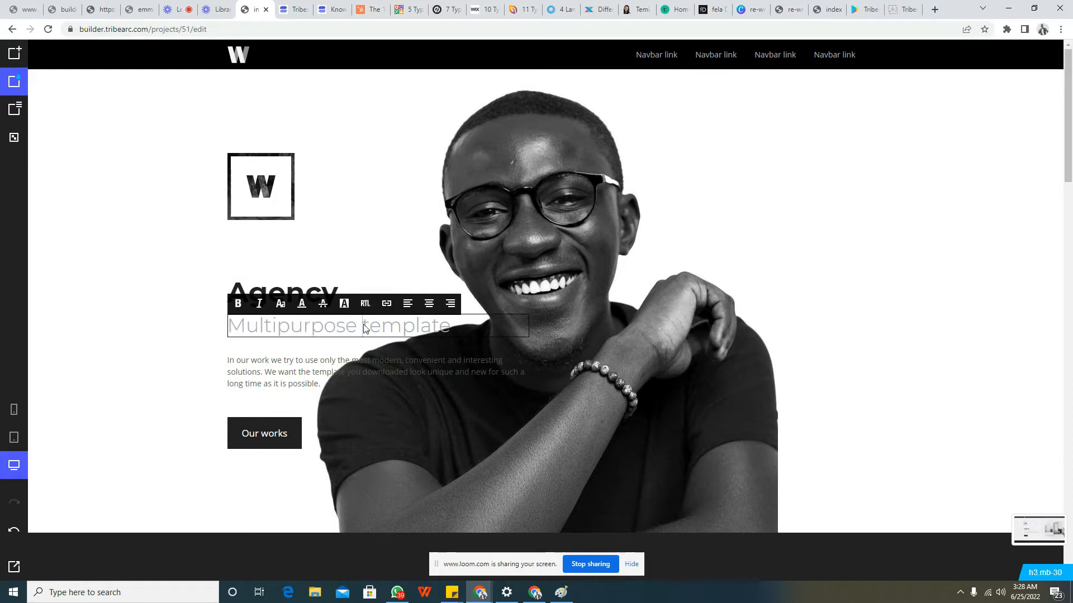
pyautogui.click(323, 291)
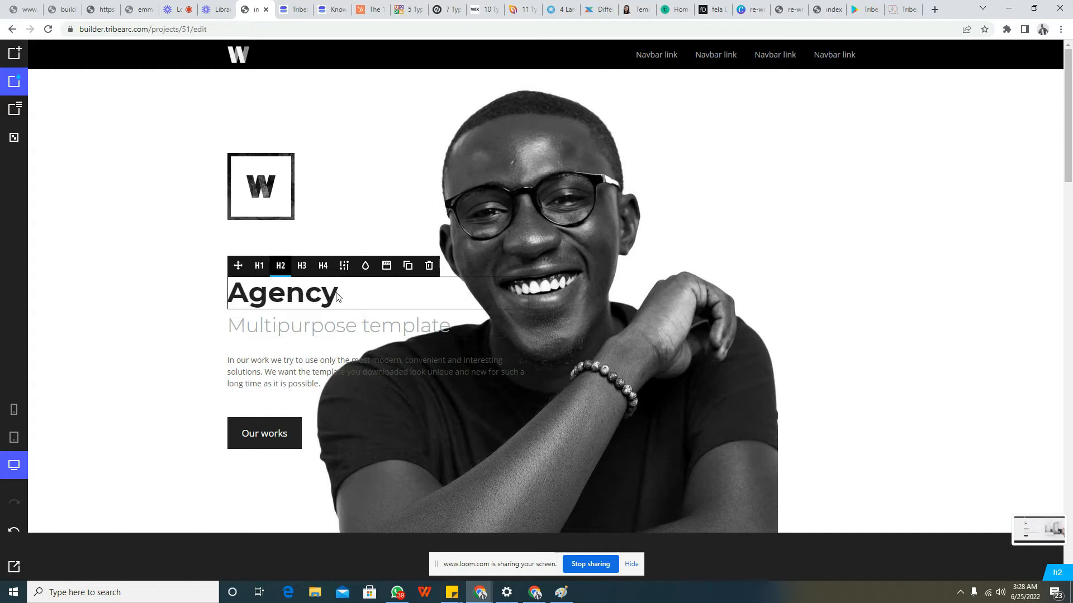
pyautogui.click(318, 296)
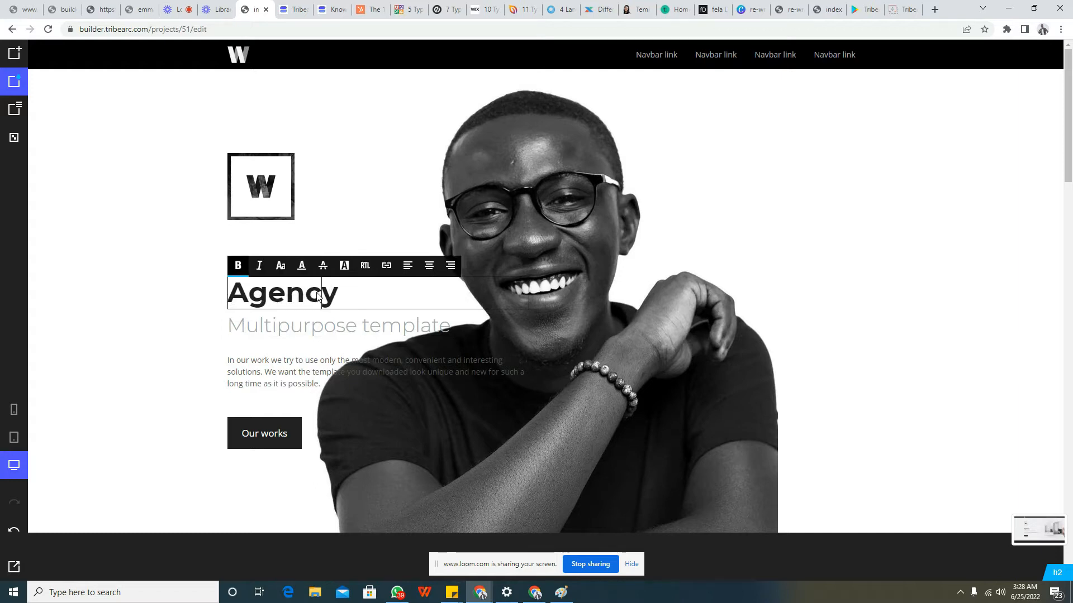
pyautogui.press('BackSpace')
pyautogui.press('BackSpace')
pyautogui.press('BackSpace')
pyautogui.press('BackSpace')
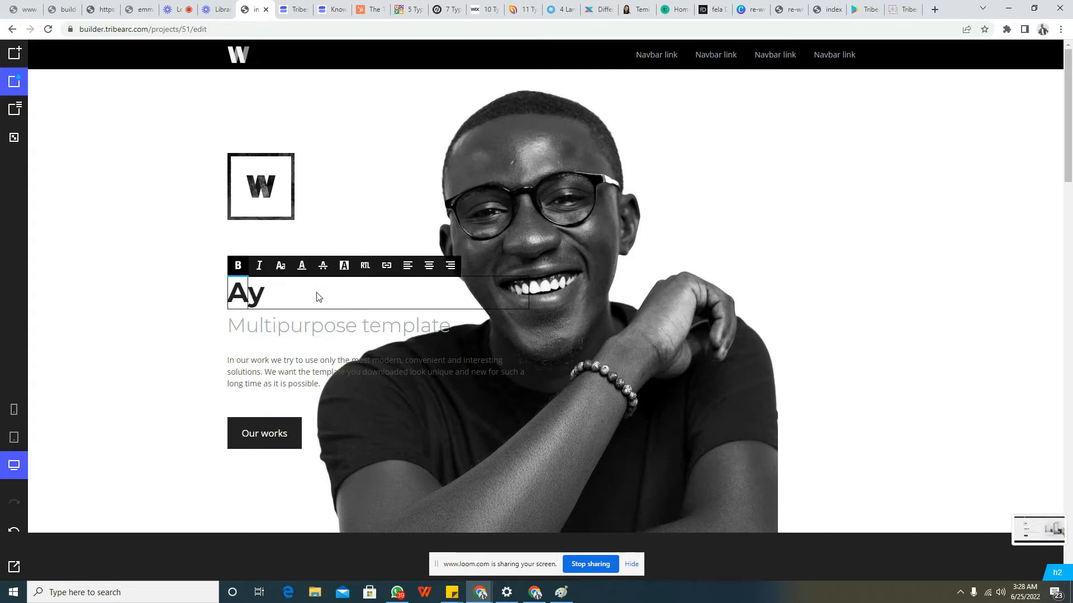
pyautogui.press('Delete')
pyautogui.press('BackSpace')
pyautogui.write("I'm Createor")
pyautogui.press('BackSpace')
pyautogui.press('BackSpace')
pyautogui.press('BackSpace')
pyautogui.write('ro')
pyautogui.press('BackSpace')
pyautogui.press('BackSpace')
pyautogui.write('or')
pyautogui.press('Left')
pyautogui.press('Left')
pyautogui.press('Left')
pyautogui.press('Left')
pyautogui.press('Left')
pyautogui.press('Left')
pyautogui.press('Left')
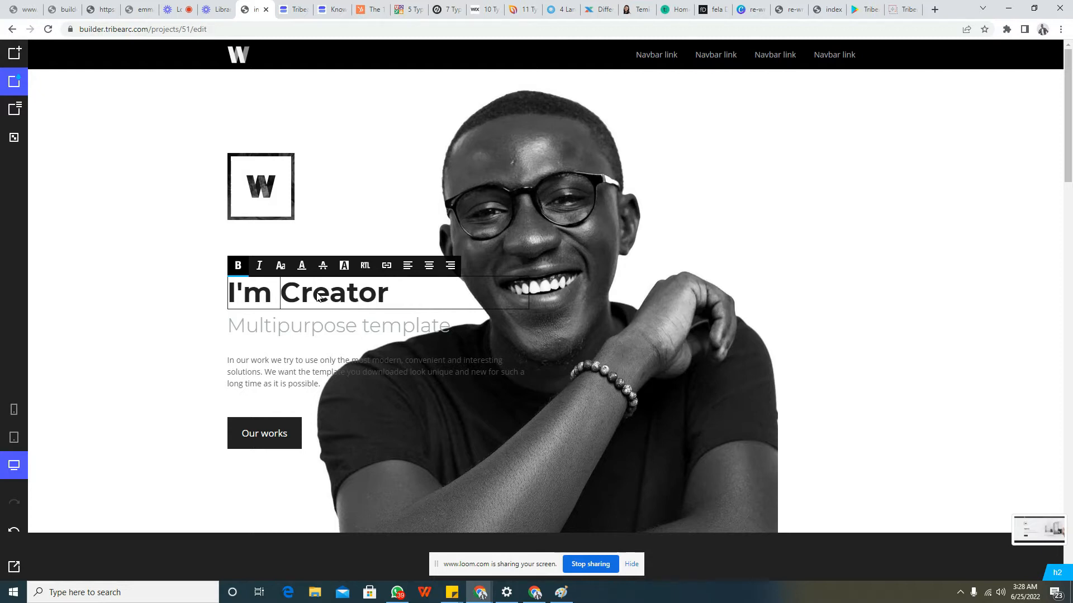
pyautogui.write('a')
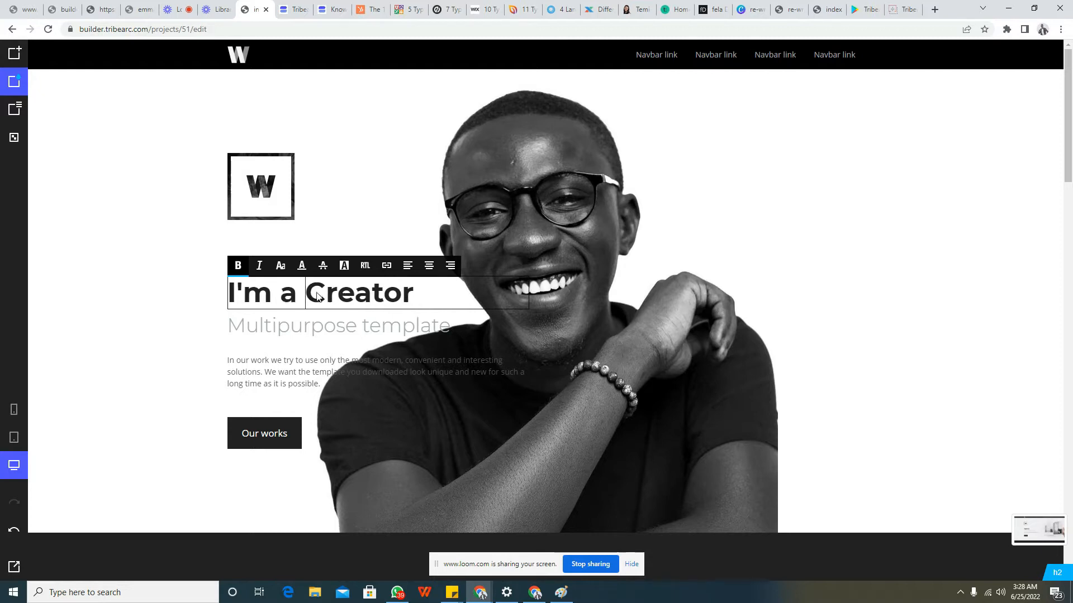
# Replace the subheading "Multipurpose template" below the main heading with "I Love Ribena"
pyautogui.tripleClick(329, 326)
pyautogui.write('I L')
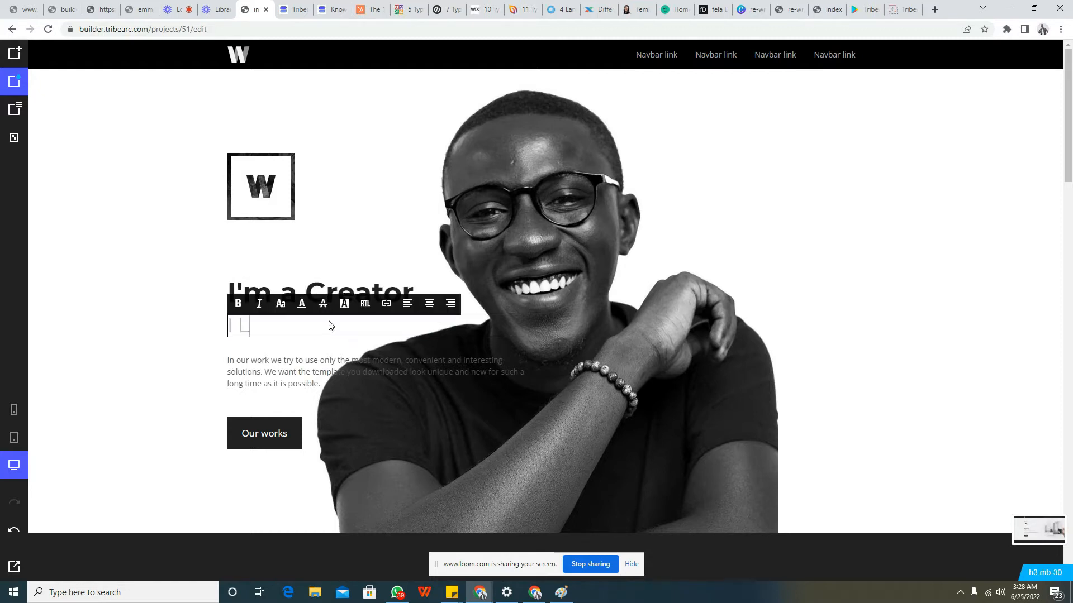
pyautogui.write('ove Ribena')
# Delete the description paragraph between the subheading and the "Our works" button
pyautogui.click(342, 368)
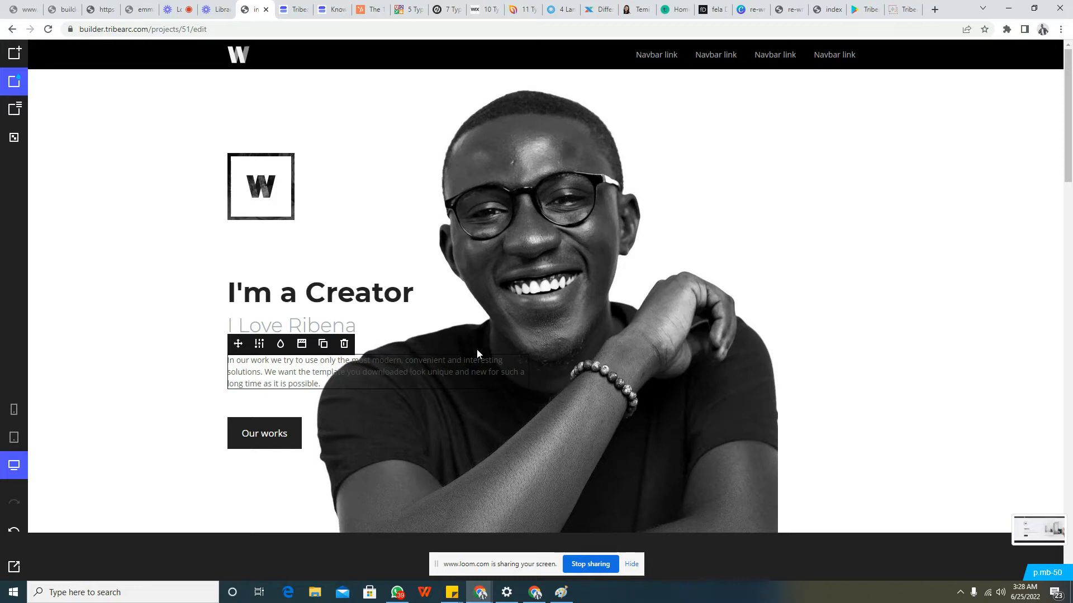
pyautogui.click(342, 346)
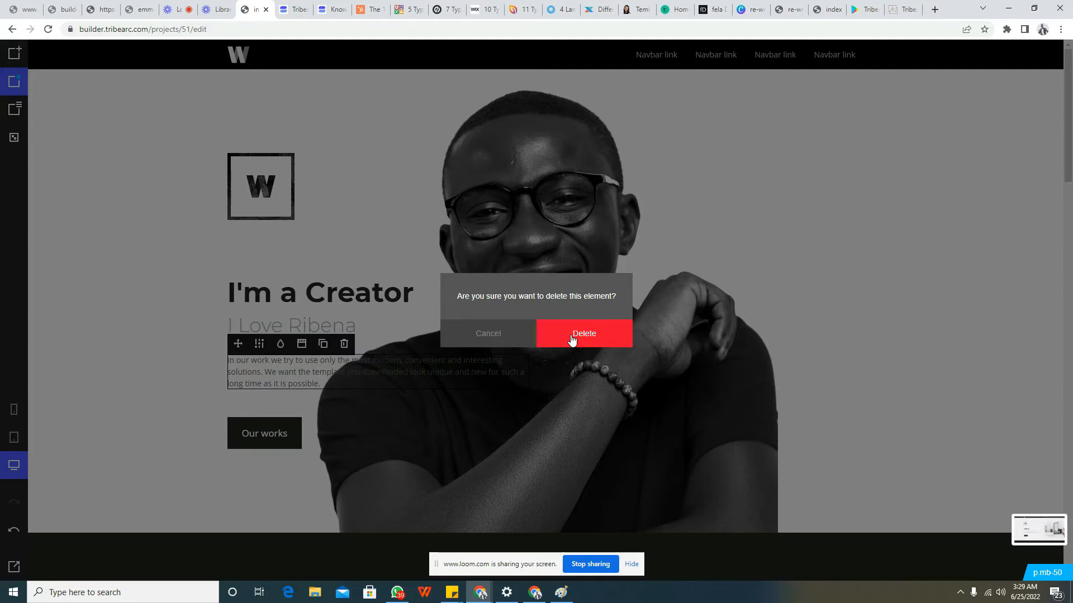
pyautogui.click(571, 336)
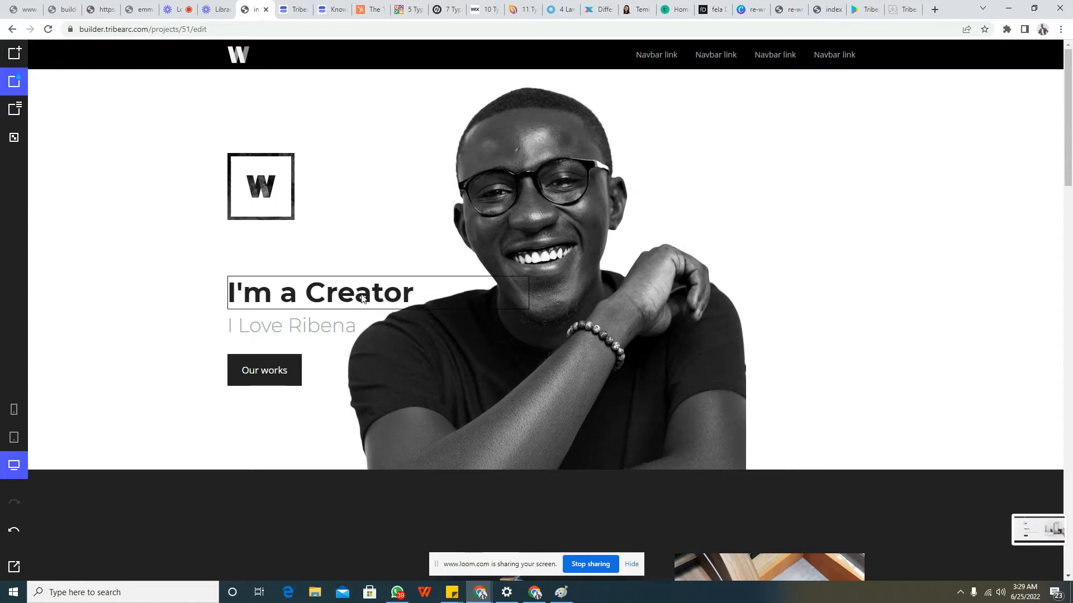
# Rename the first link in the navigation bar as "About Me"
pyautogui.click(669, 55)
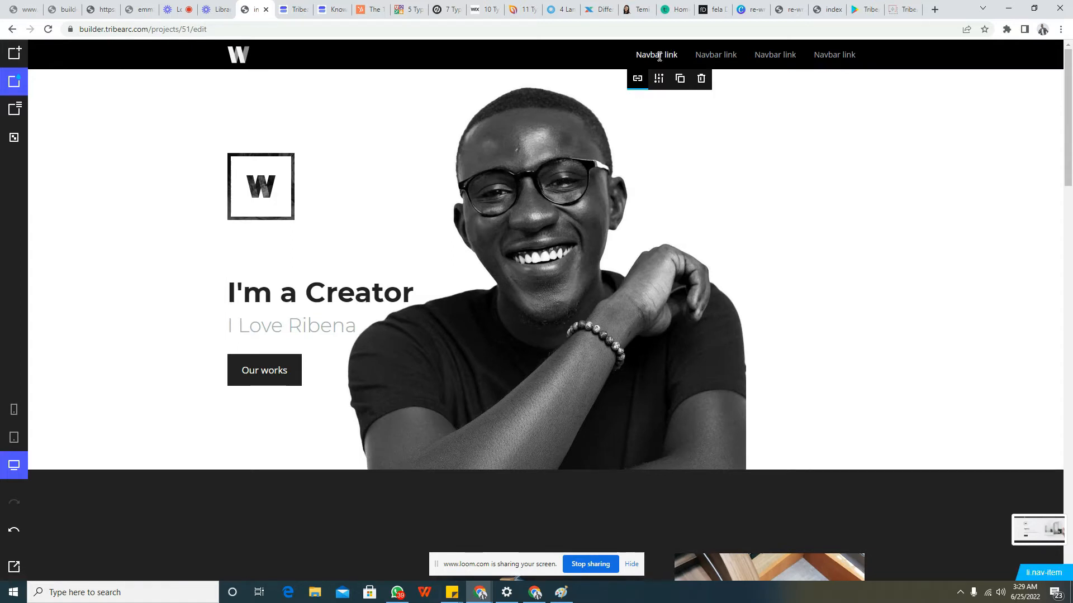
pyautogui.doubleClick(659, 57)
pyautogui.press('BackSpace')
pyautogui.press('BackSpace')
pyautogui.press('BackSpace')
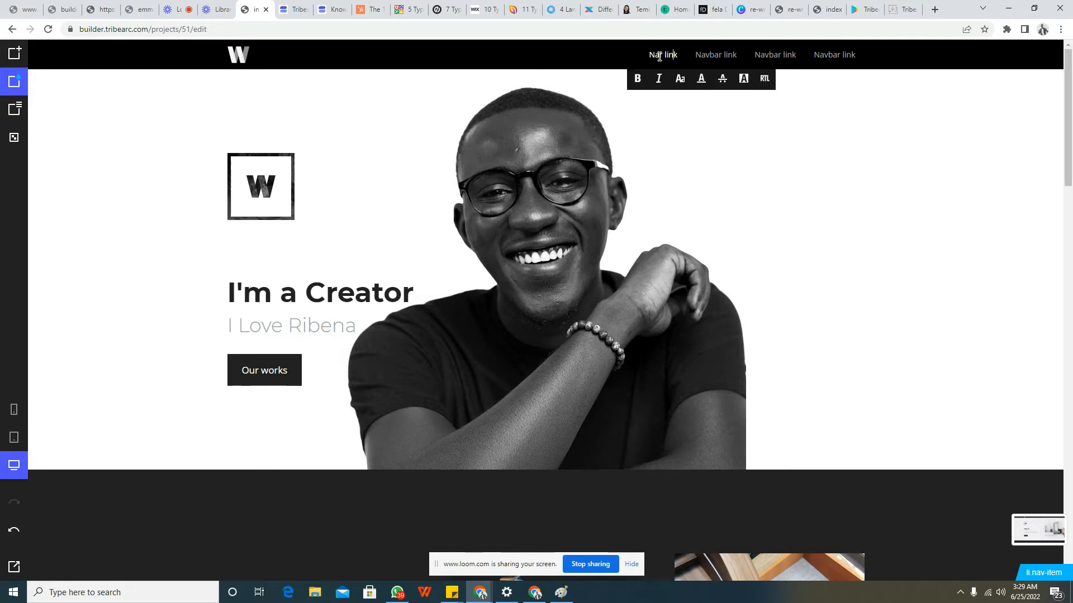
pyautogui.hotkey('ctrl', 'a')
pyautogui.write('Home')
pyautogui.press('BackSpace')
pyautogui.press('BackSpace')
pyautogui.press('BackSpace')
pyautogui.press('BackSpace')
pyautogui.write('ABout Me')
# Rename the second link in the navigation bar as "Download My e-Book"
pyautogui.click(717, 53)
pyautogui.click(718, 52)
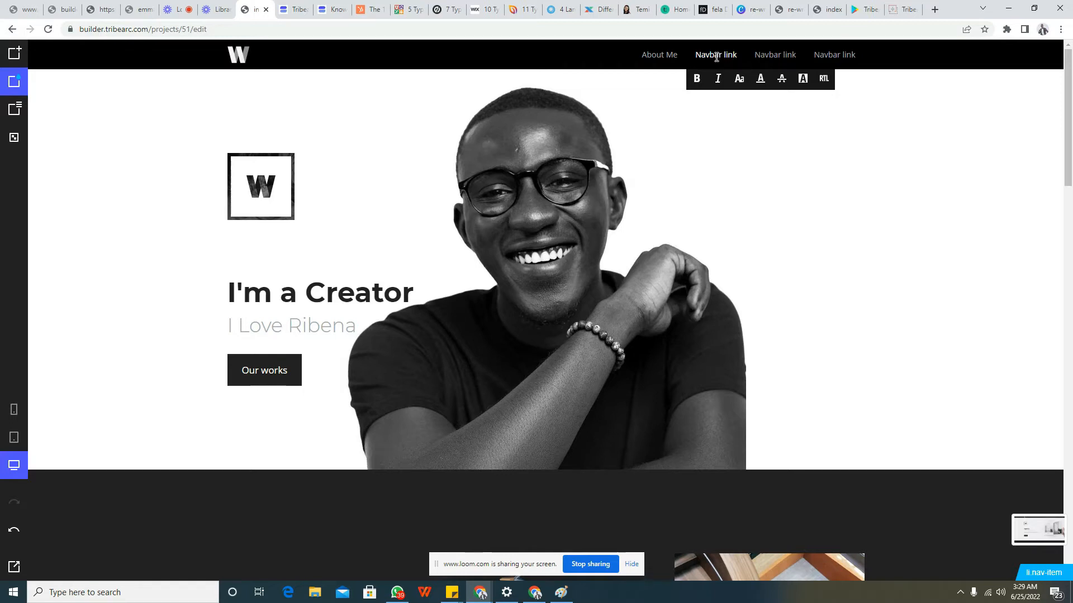
pyautogui.doubleClick(716, 57)
pyautogui.write('Download My e-Book')
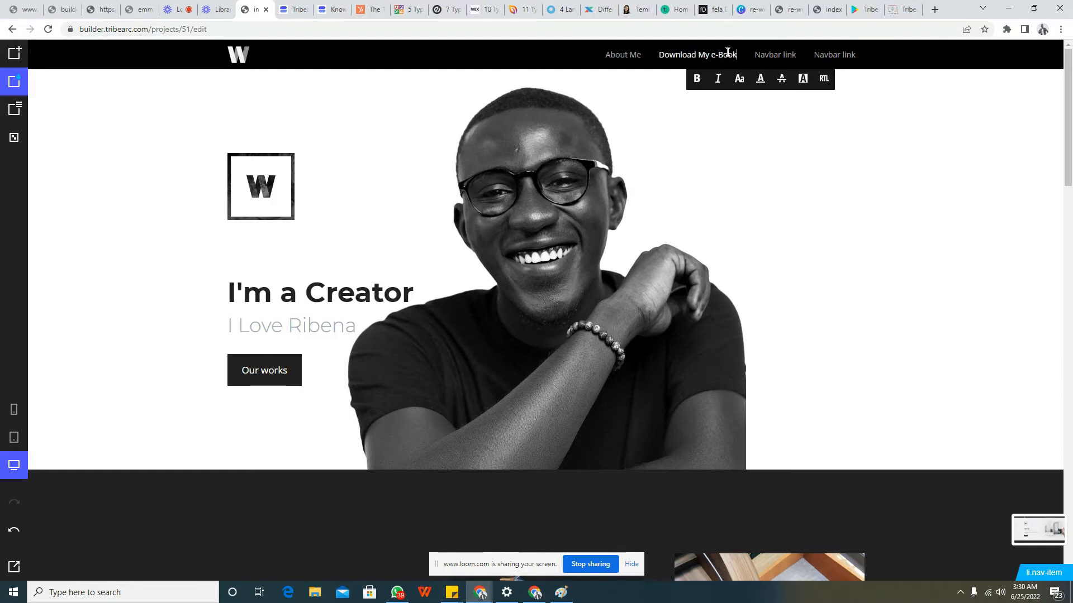
# Rename the third link in the navigation bar as "Join My CommYOUnity"
pyautogui.click(776, 52)
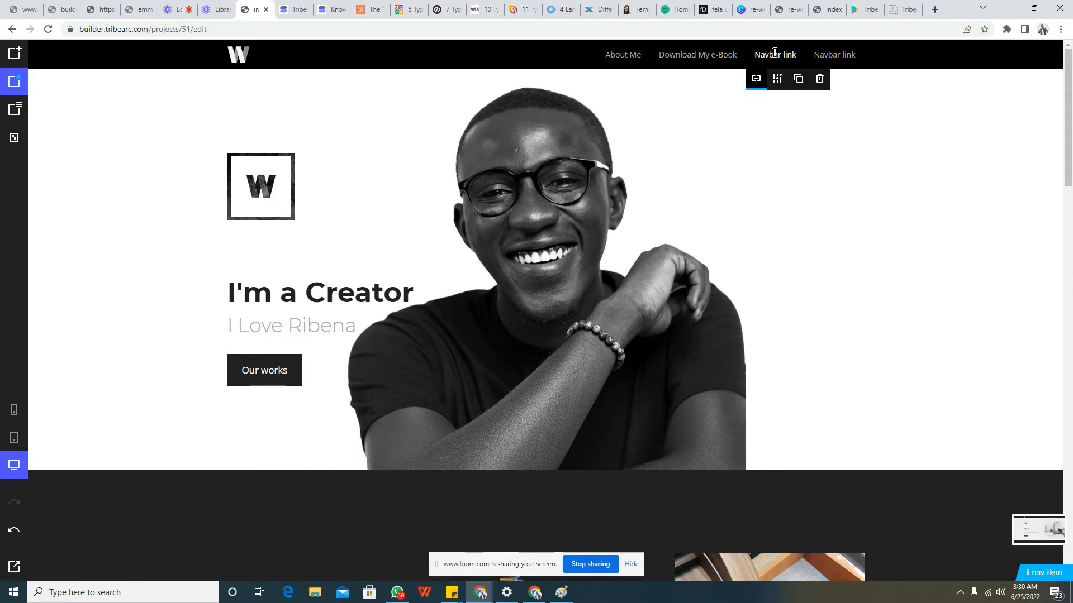
pyautogui.doubleClick(775, 53)
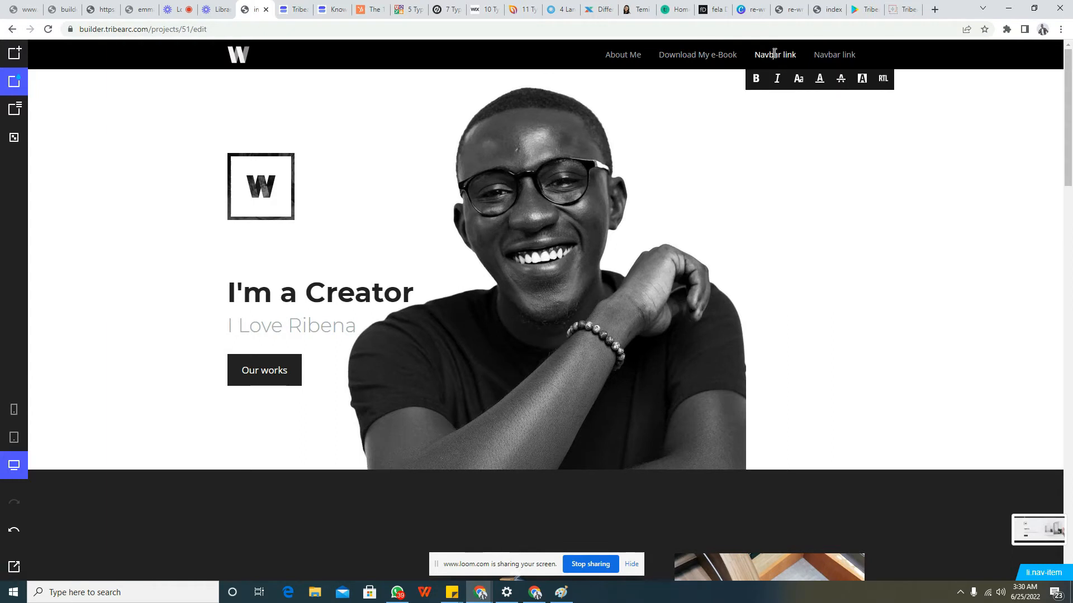
pyautogui.tripleClick(792, 53)
pyautogui.write('Join Mr Cod')
pyautogui.write('munity')
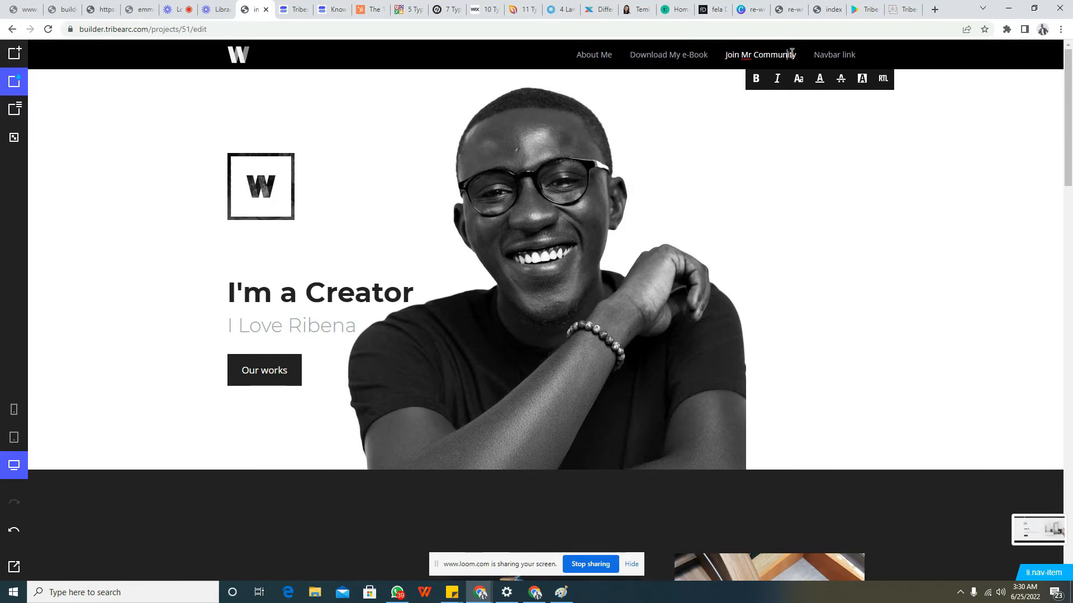
pyautogui.write('YO')
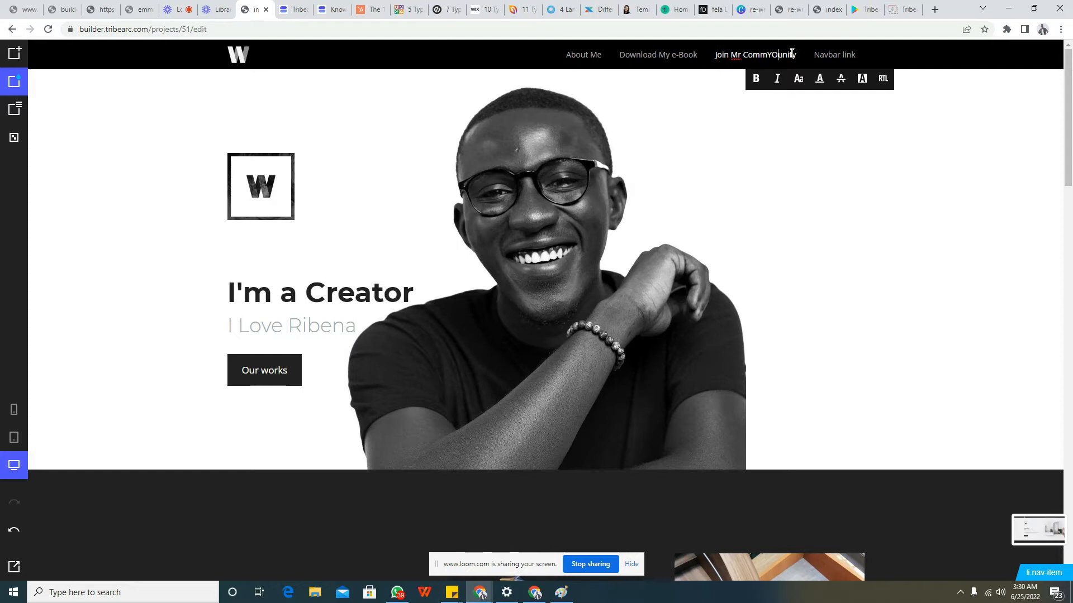
pyautogui.write('U')
pyautogui.press('Right')
pyautogui.press('BackSpace')
pyautogui.press('Left')
pyautogui.press('Left')
pyautogui.press('Left')
pyautogui.press('Left')
pyautogui.press('Left')
pyautogui.press('Left')
pyautogui.press('Left')
pyautogui.press('Left')
pyautogui.press('BackSpace')
pyautogui.press('BackSpace')
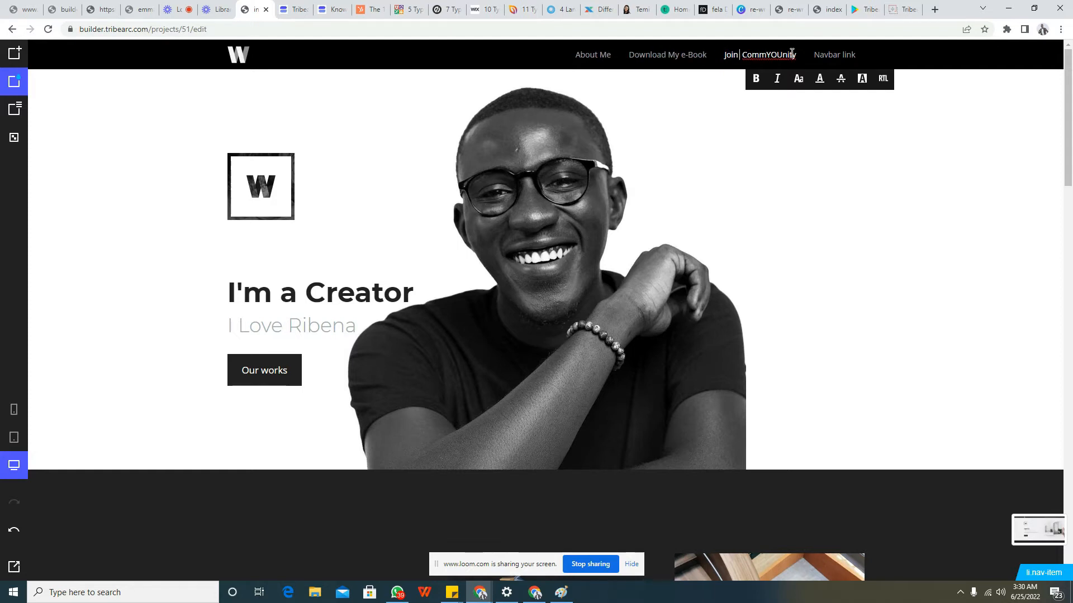
pyautogui.write('My')
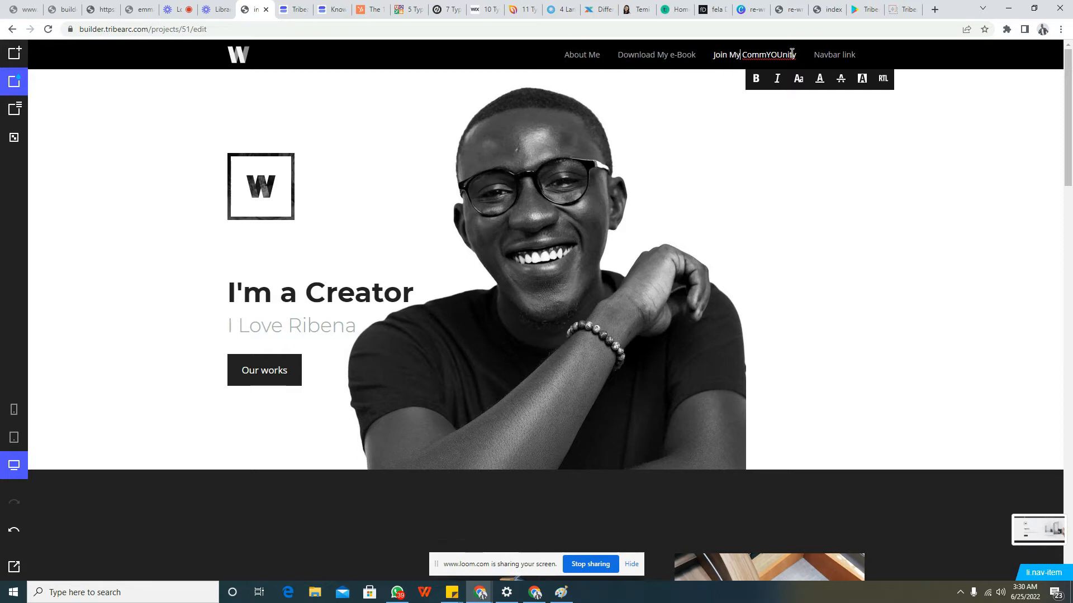
# Duplicate the last "Navbar link" in the navigation bar twice
pyautogui.click(827, 56)
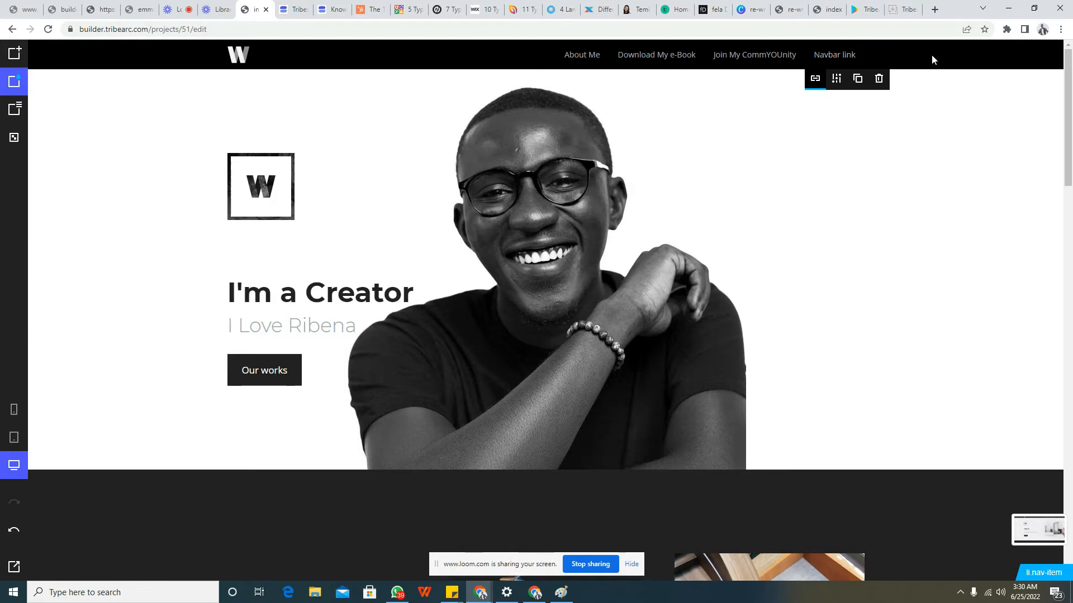
pyautogui.click(857, 78)
pyautogui.click(831, 51)
pyautogui.click(858, 78)
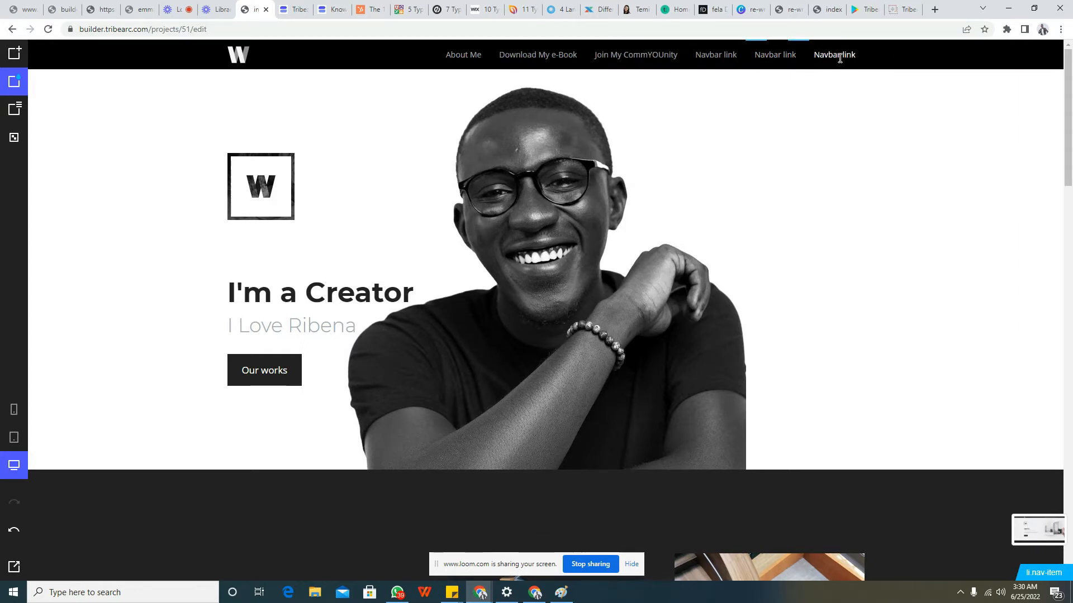
# Examine the link types available in the link settings of the last "Navbar link" in the navigation bar
pyautogui.click(839, 56)
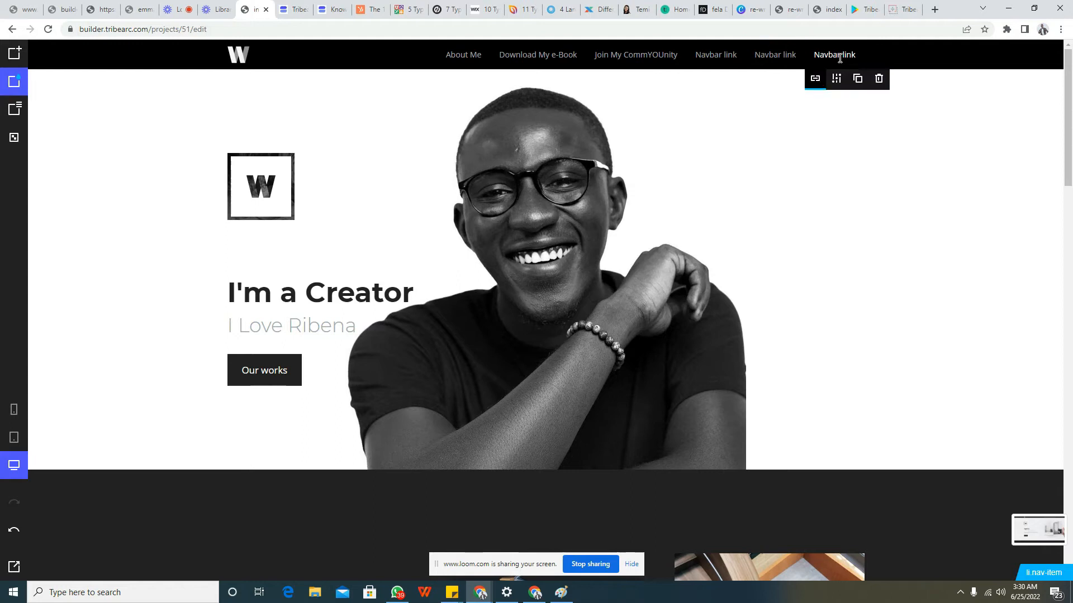
pyautogui.click(817, 80)
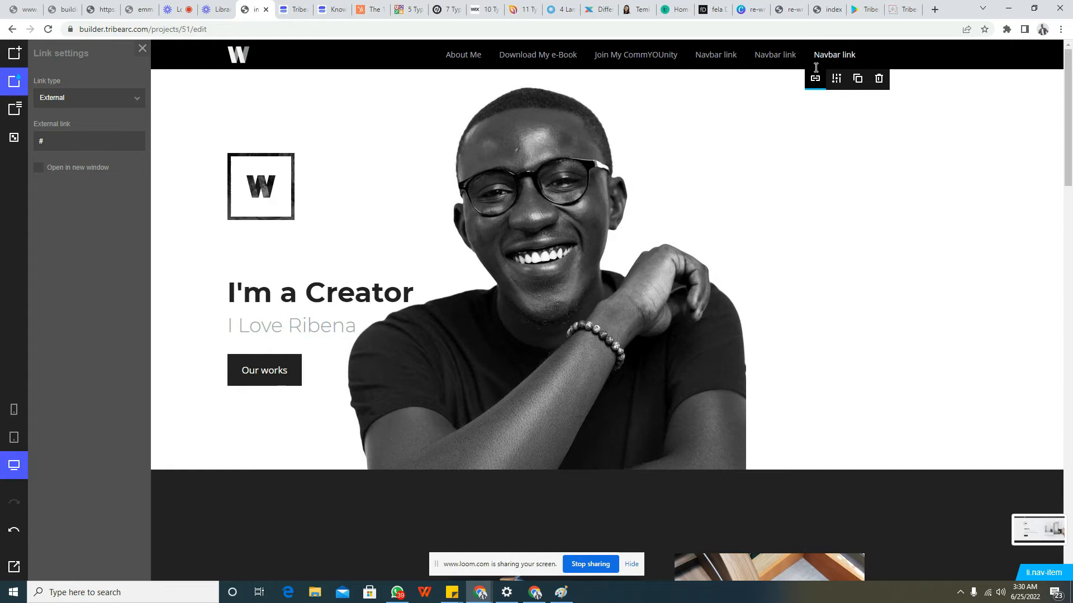
pyautogui.click(115, 102)
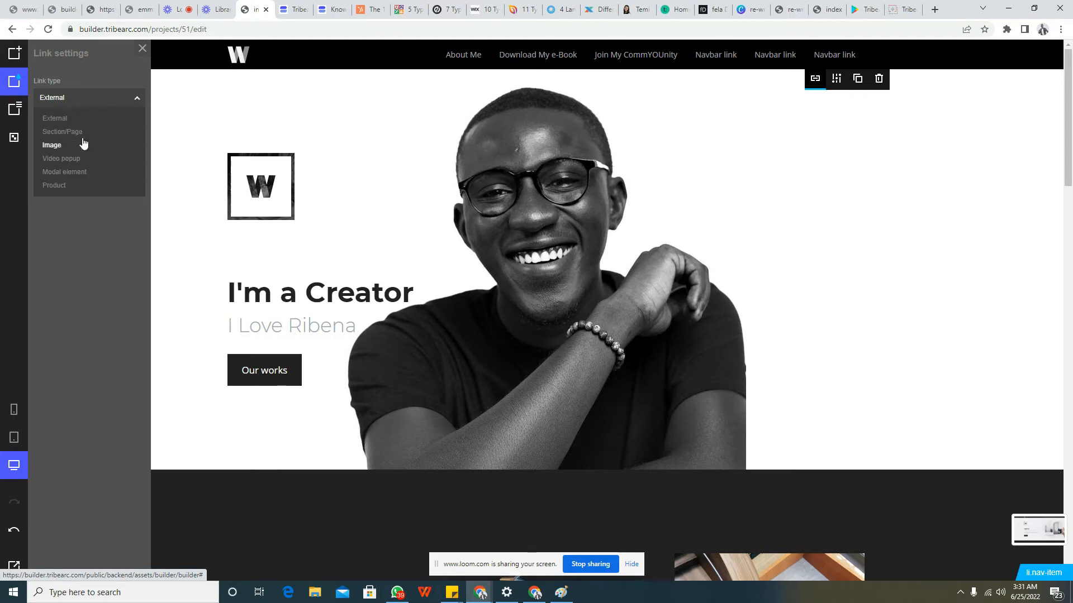
pyautogui.click(142, 49)
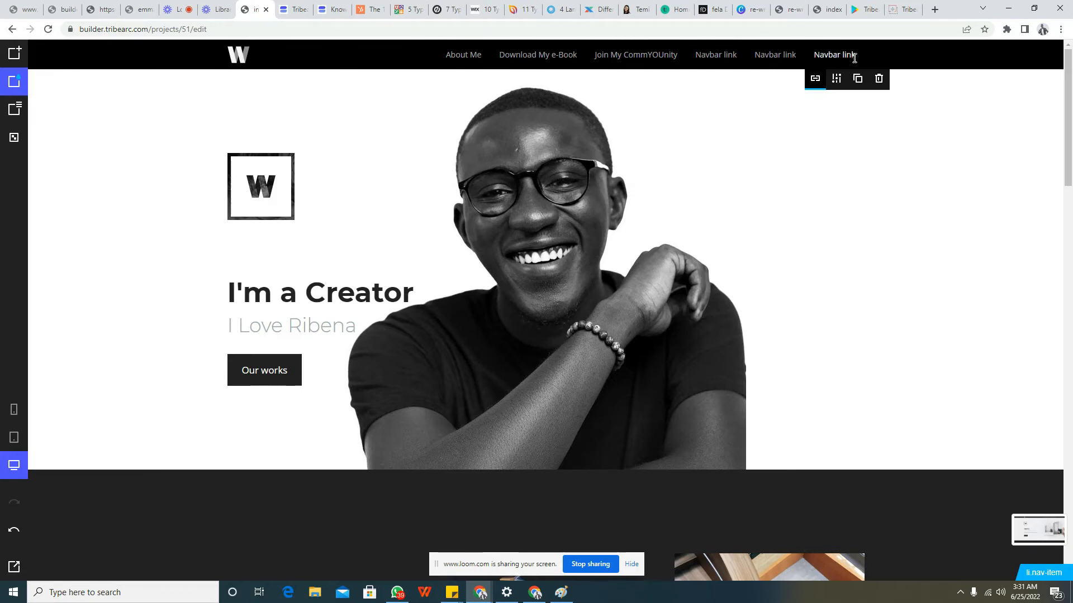
# Delete all three placeholder "Navbar link" entries from the navigation bar
pyautogui.click(877, 81)
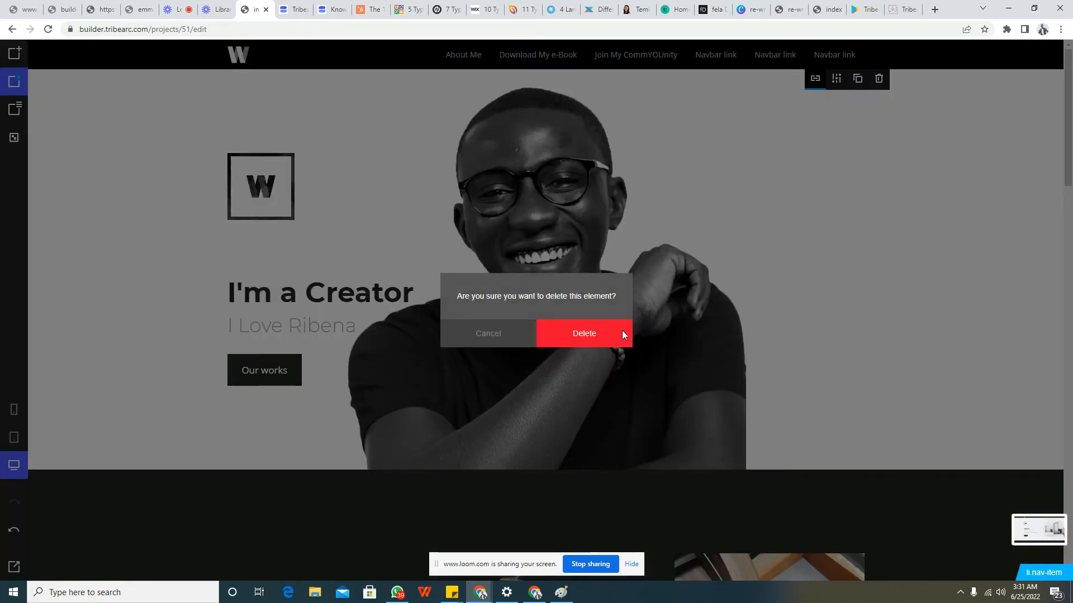
pyautogui.click(622, 335)
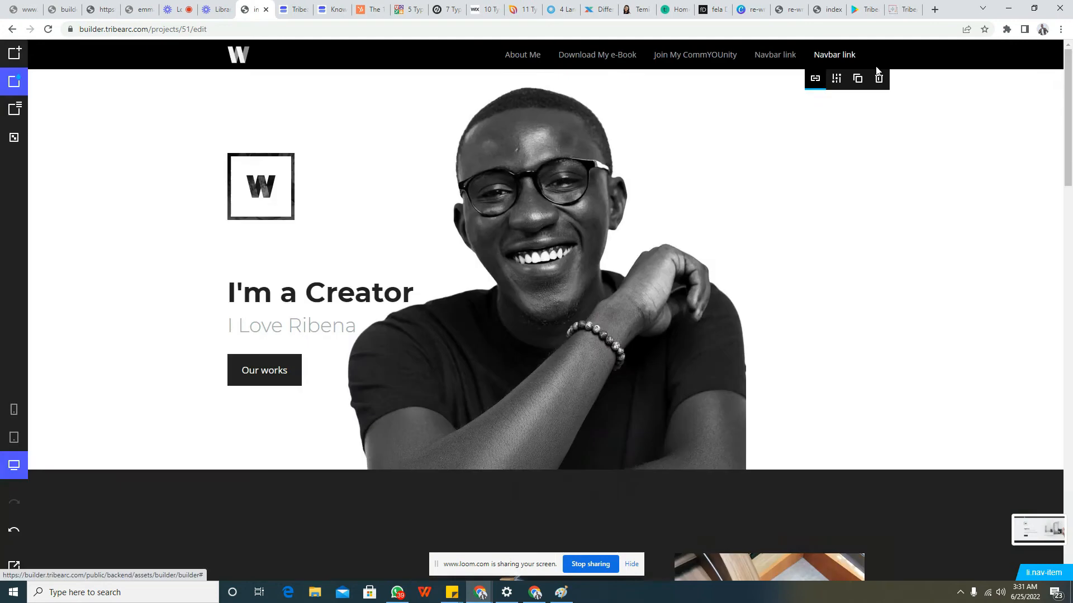
pyautogui.click(877, 77)
pyautogui.click(609, 334)
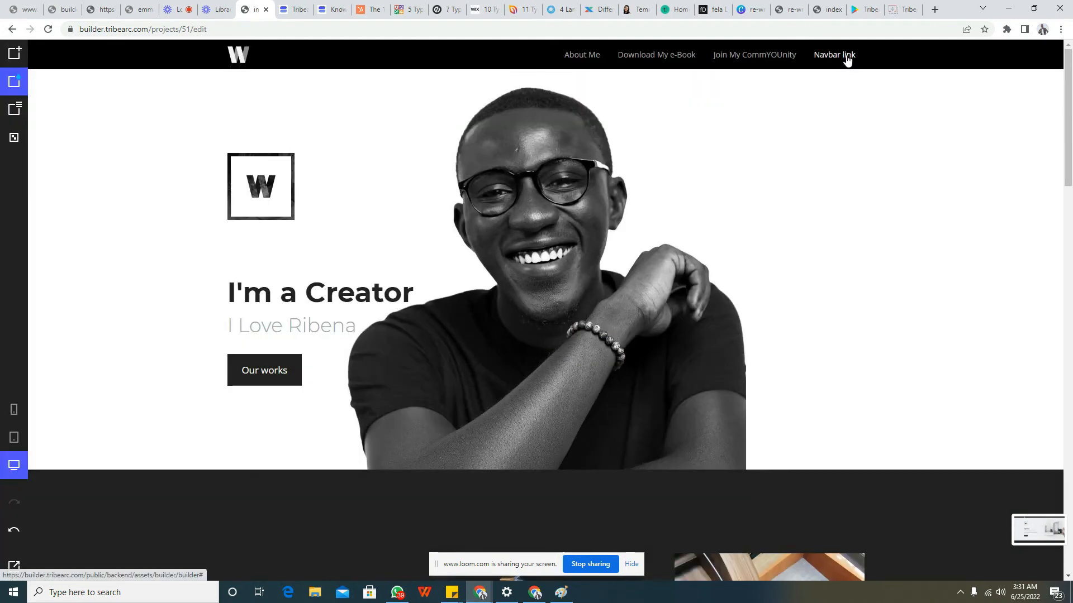
pyautogui.click(846, 57)
pyautogui.click(879, 80)
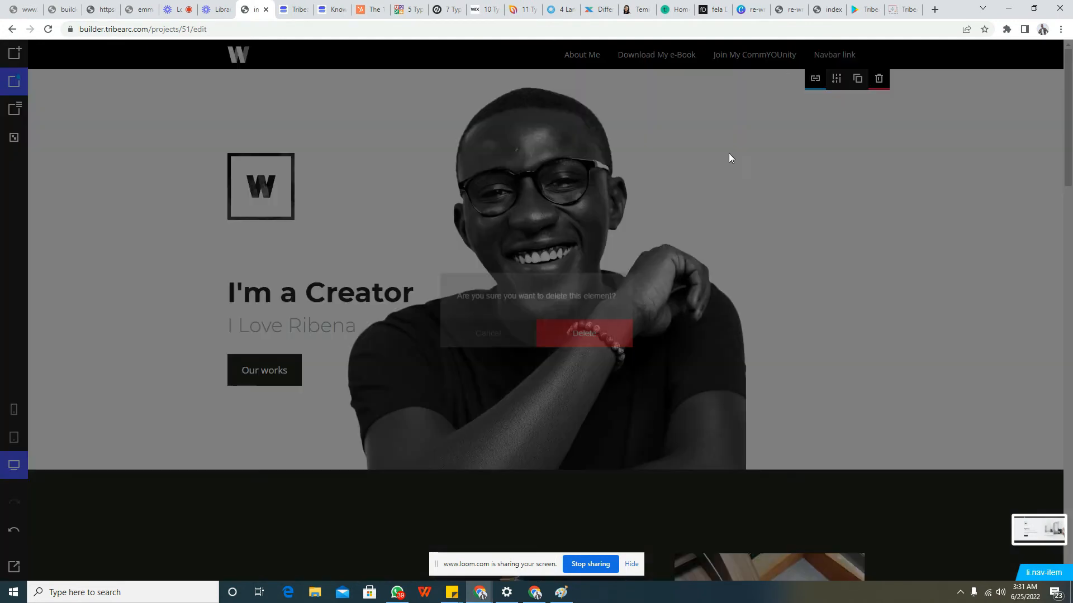
pyautogui.click(604, 330)
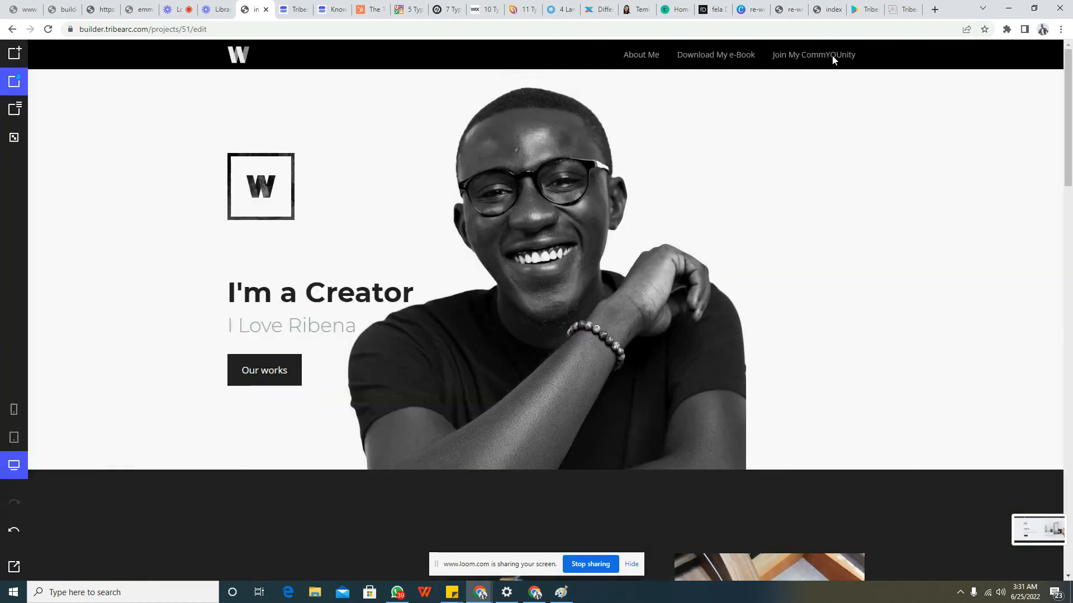
pyautogui.click(379, 299)
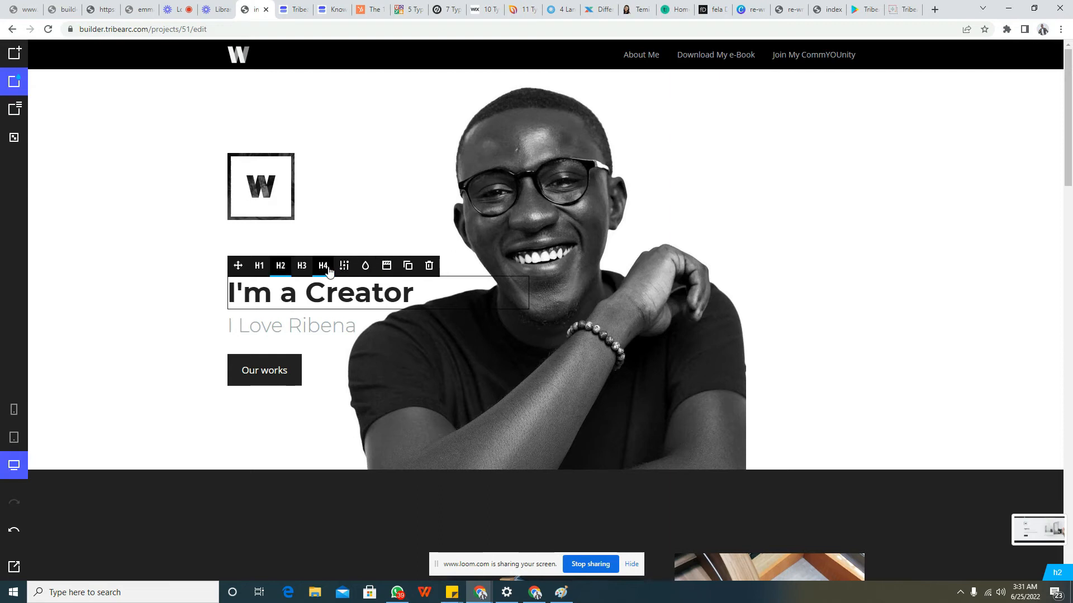
pyautogui.click(338, 296)
pyautogui.moveTo(413, 294); pyautogui.dragTo(234, 290)
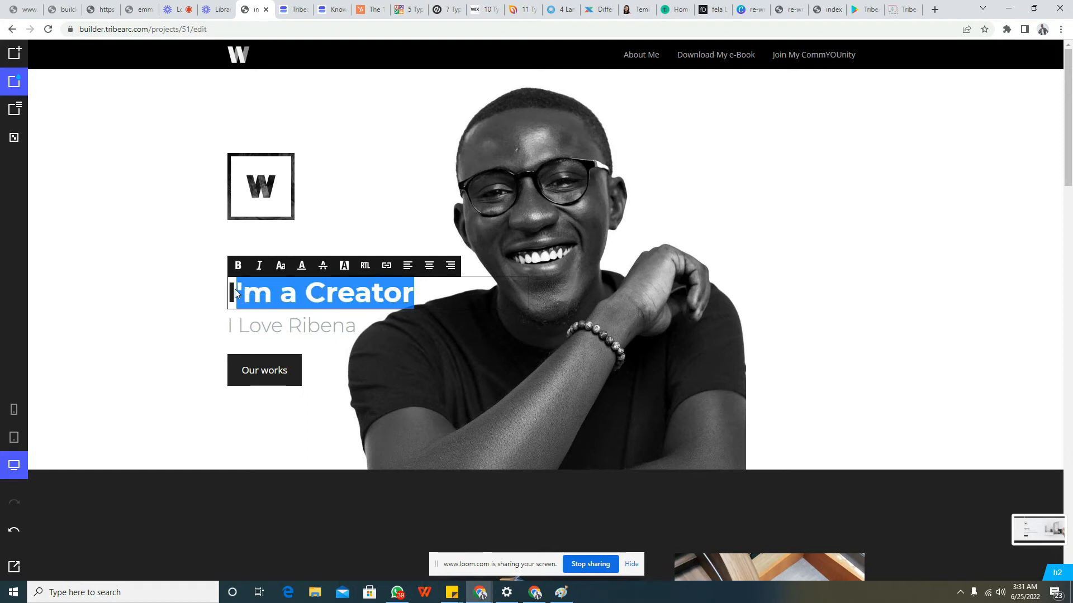
# Underline the word "Ribena" in the subheading
pyautogui.click(273, 322)
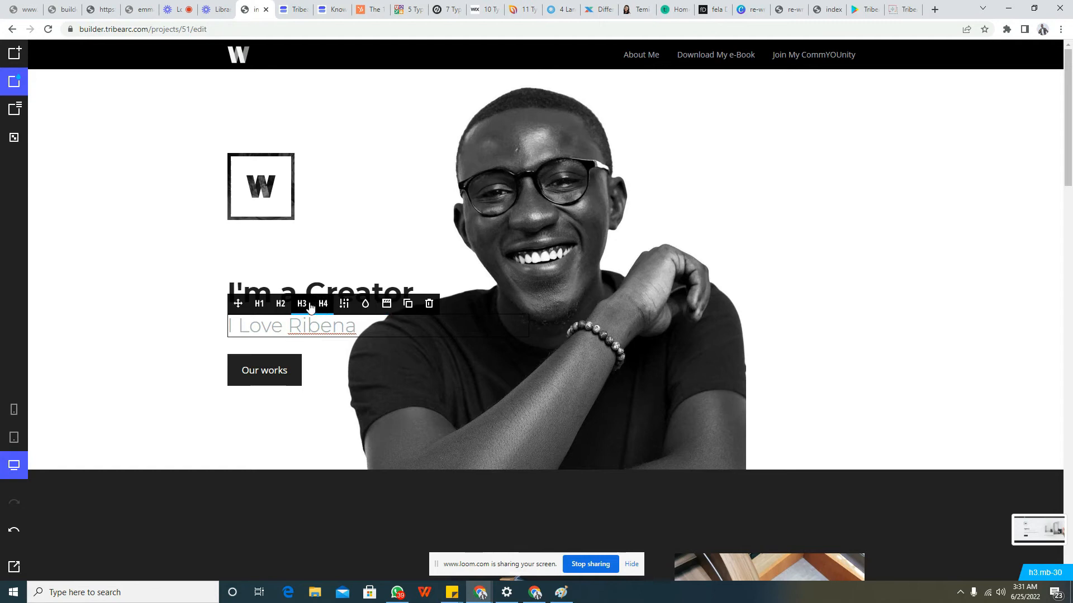
pyautogui.click(345, 330)
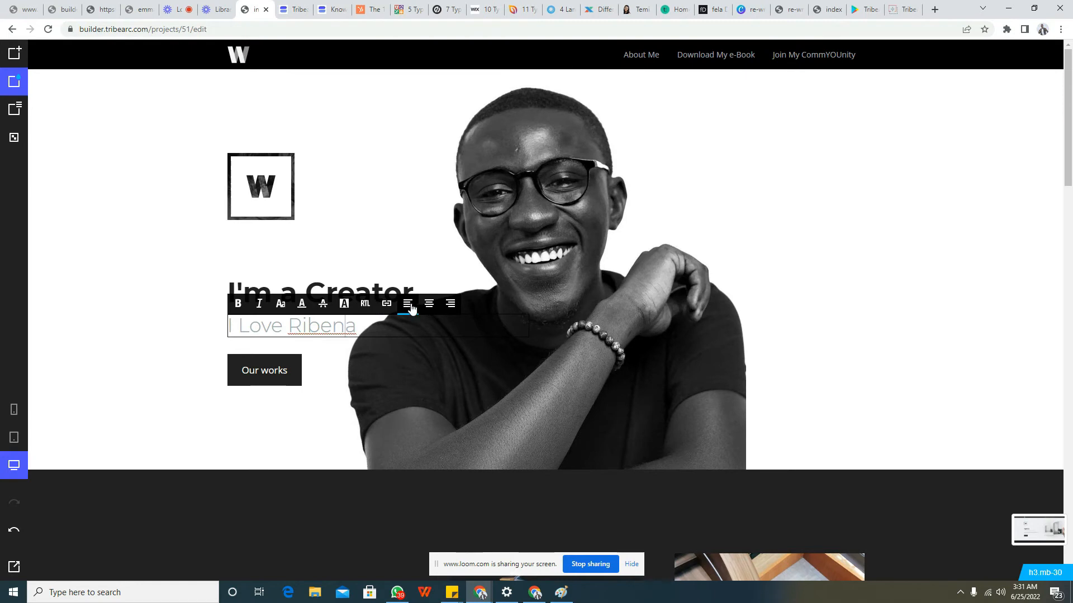
pyautogui.moveTo(359, 326); pyautogui.dragTo(287, 329)
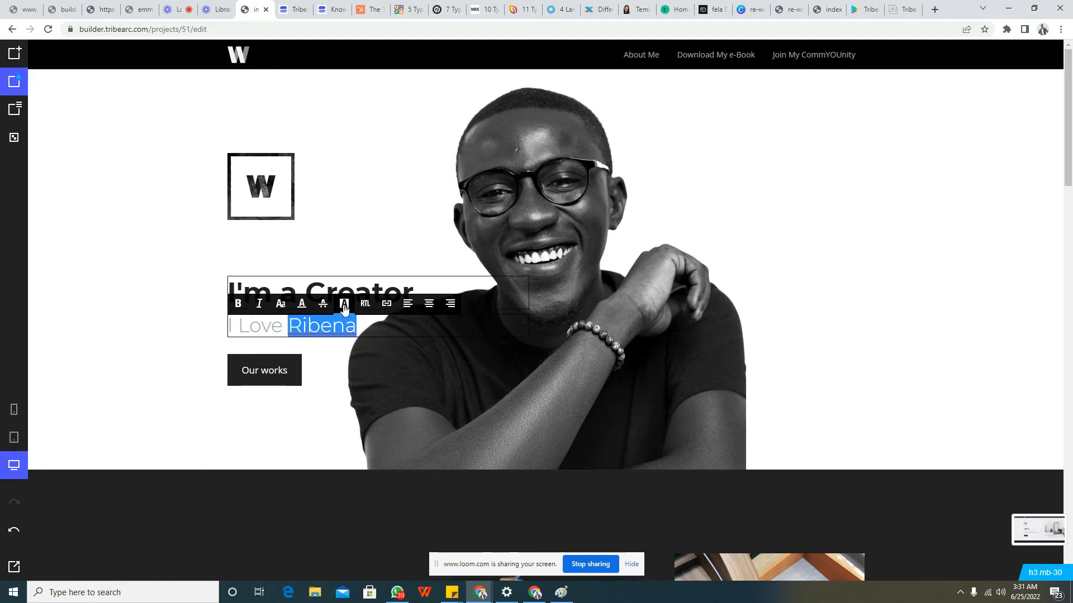
pyautogui.click(303, 307)
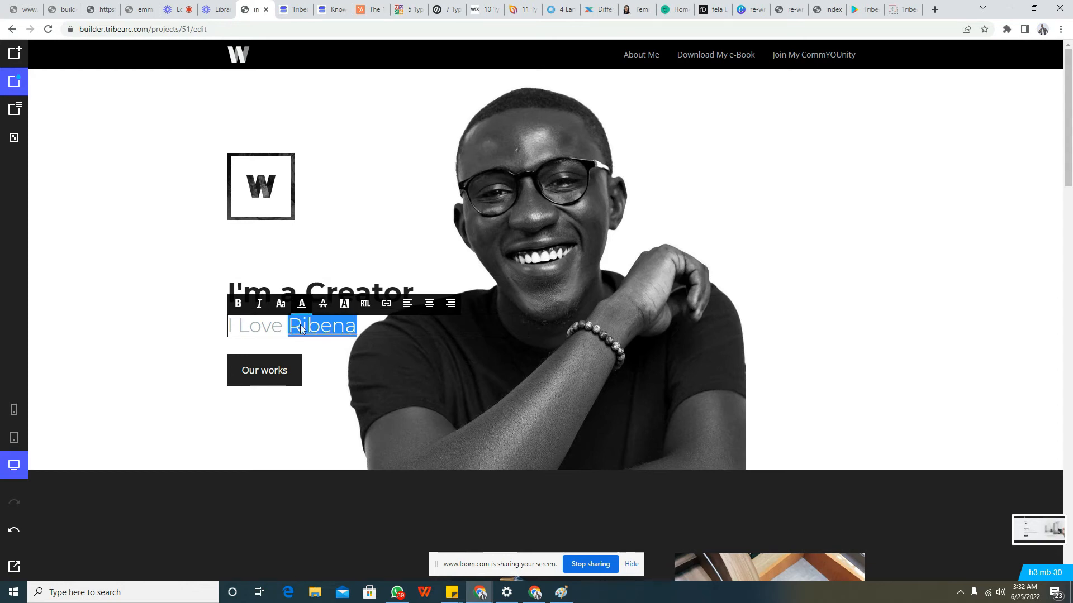
pyautogui.click(327, 366)
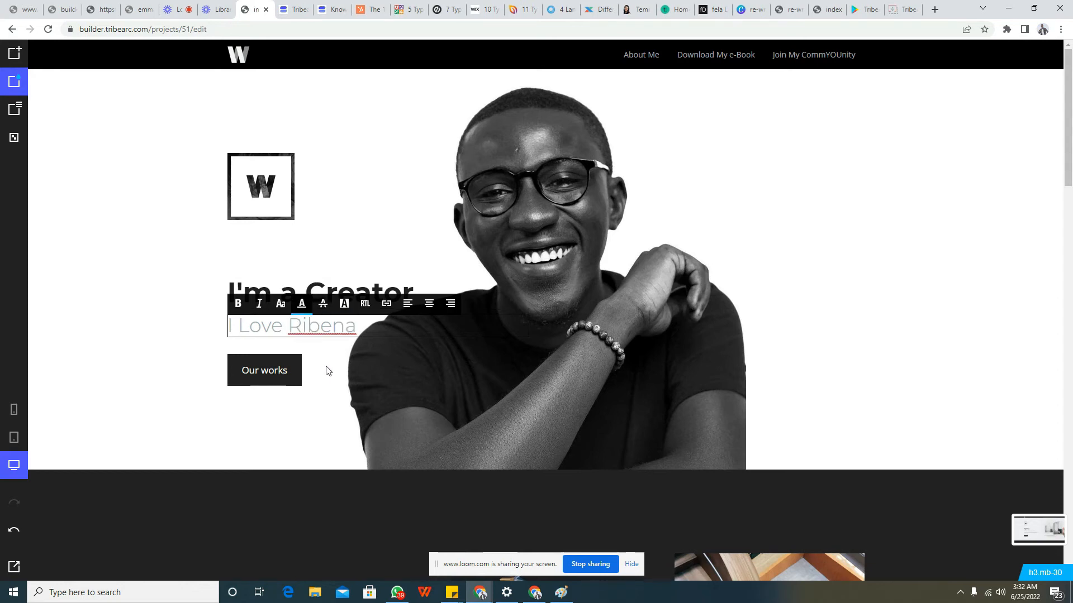
# Try uppercase and italic formatting on the word "Ribena" in the subheading, removing each again
pyautogui.click(282, 313)
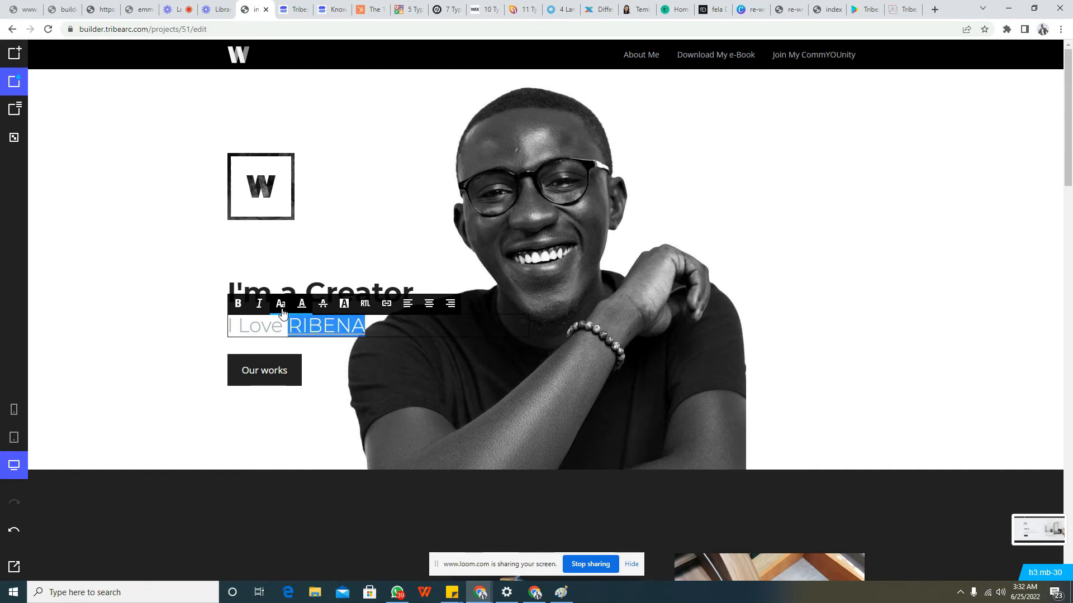
pyautogui.click(282, 313)
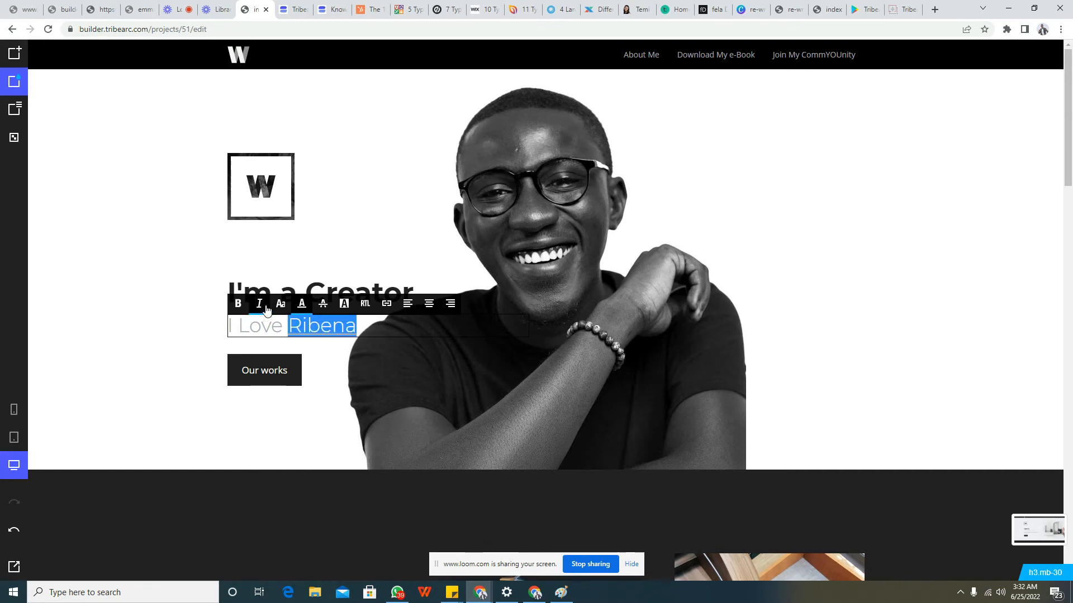
pyautogui.click(266, 310)
pyautogui.click(266, 310)
# Make the word "Ribena" in the subheading bold
pyautogui.click(240, 306)
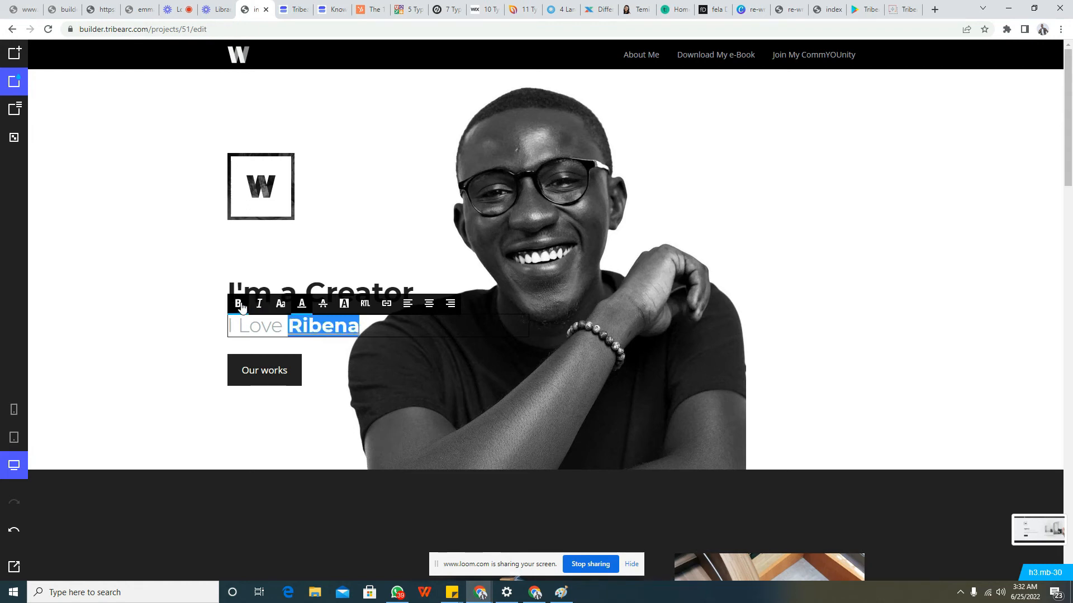
pyautogui.click(328, 369)
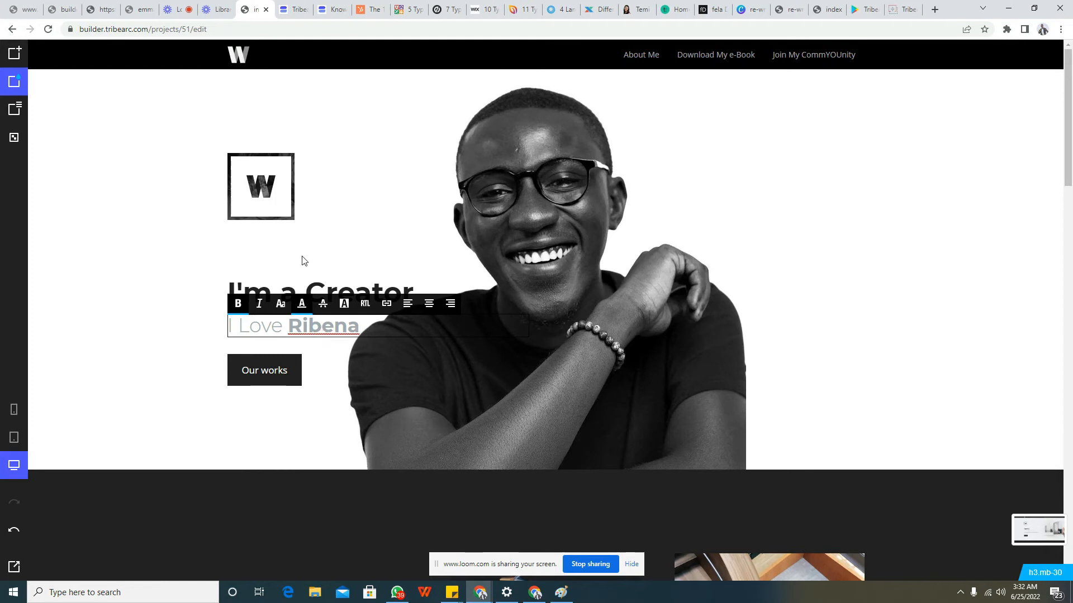
# Try heading levels H1, H3 and H4 on the "I'm a Creator" heading, and return it to H2
pyautogui.click(305, 282)
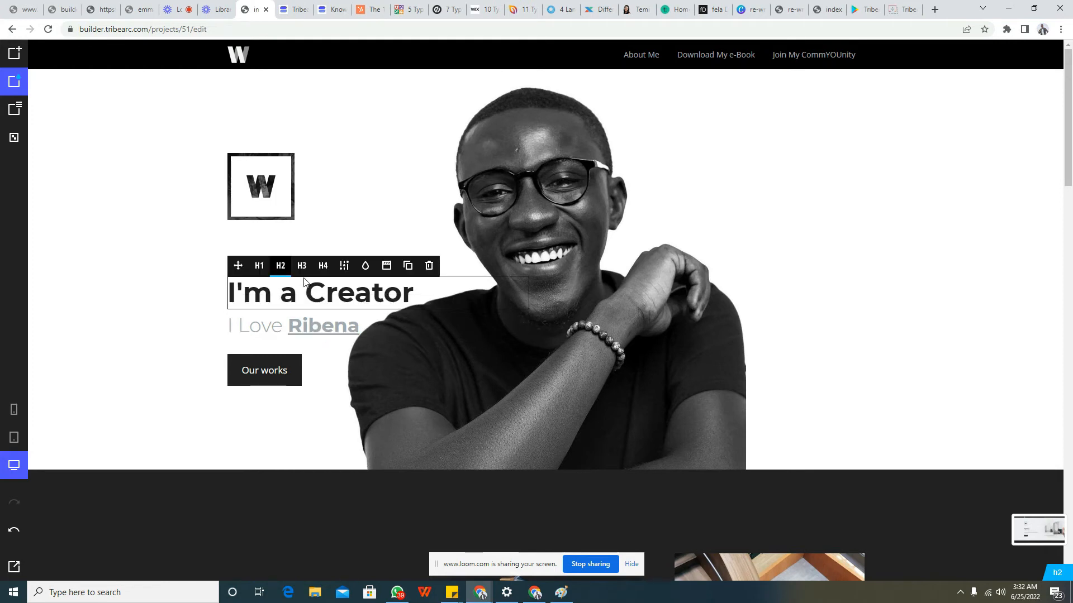
pyautogui.click(259, 266)
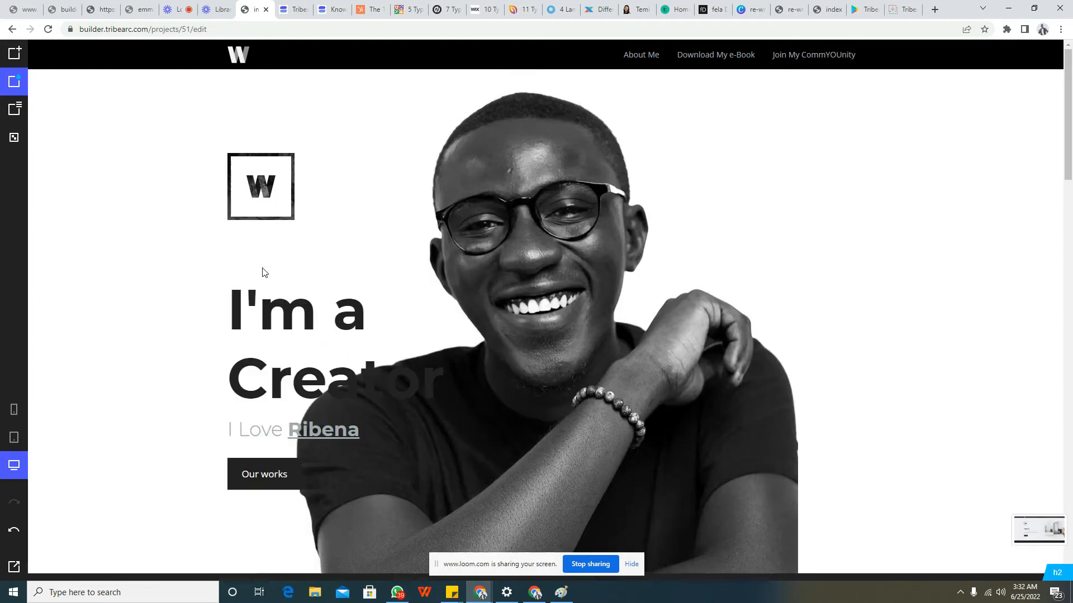
pyautogui.click(285, 336)
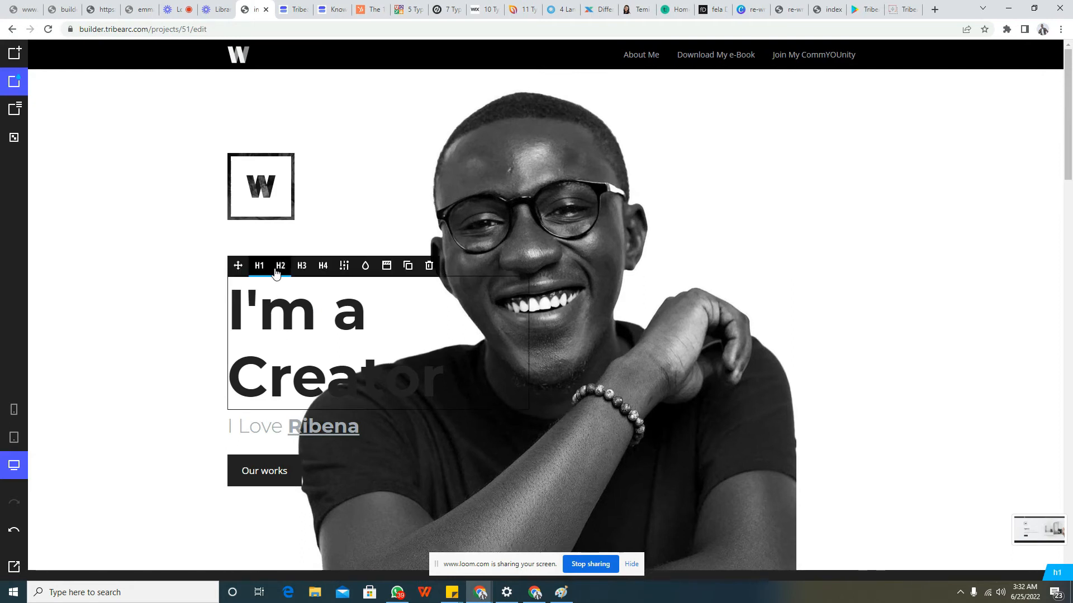
pyautogui.click(280, 268)
pyautogui.click(277, 273)
pyautogui.click(296, 267)
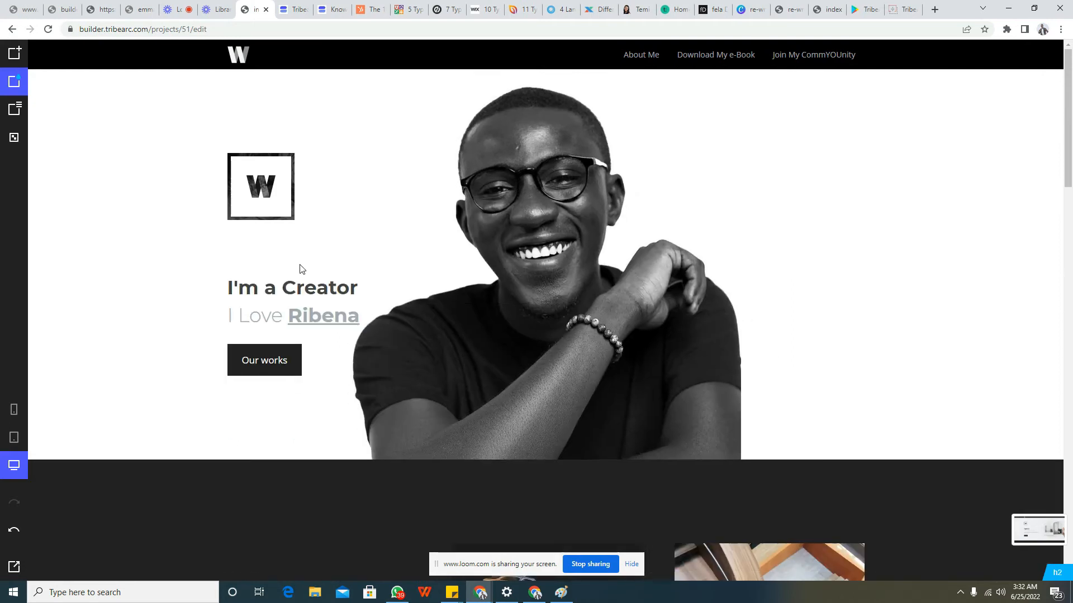
pyautogui.click(312, 275)
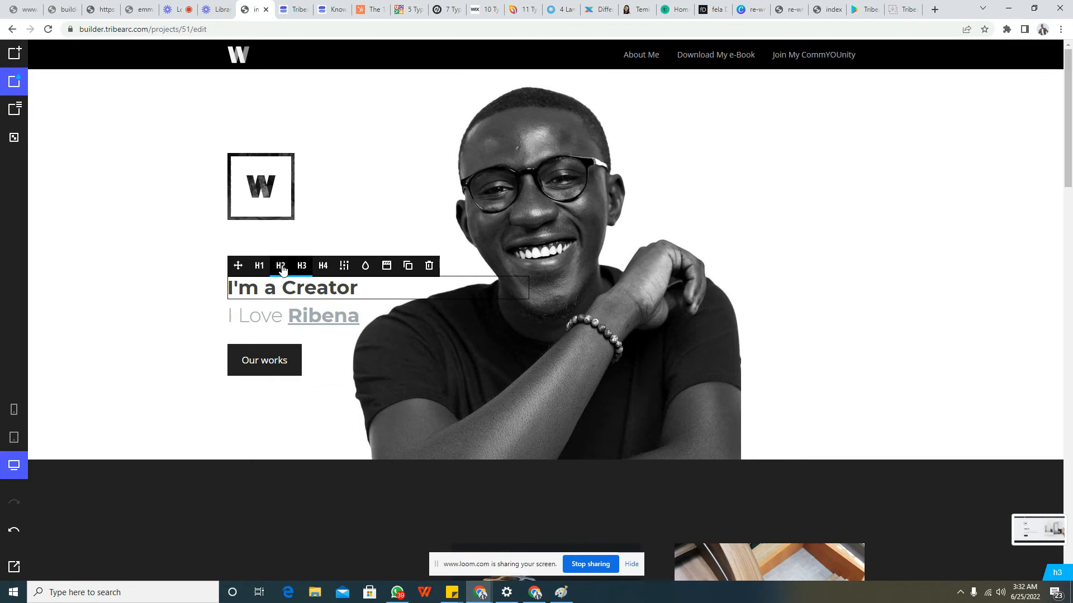
pyautogui.click(322, 267)
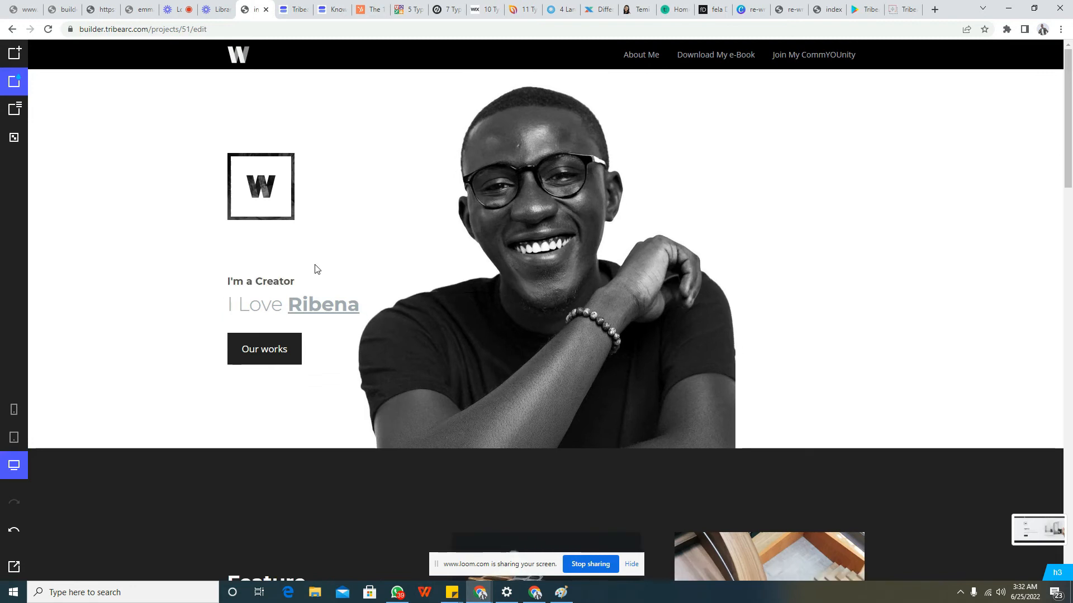
pyautogui.click(300, 283)
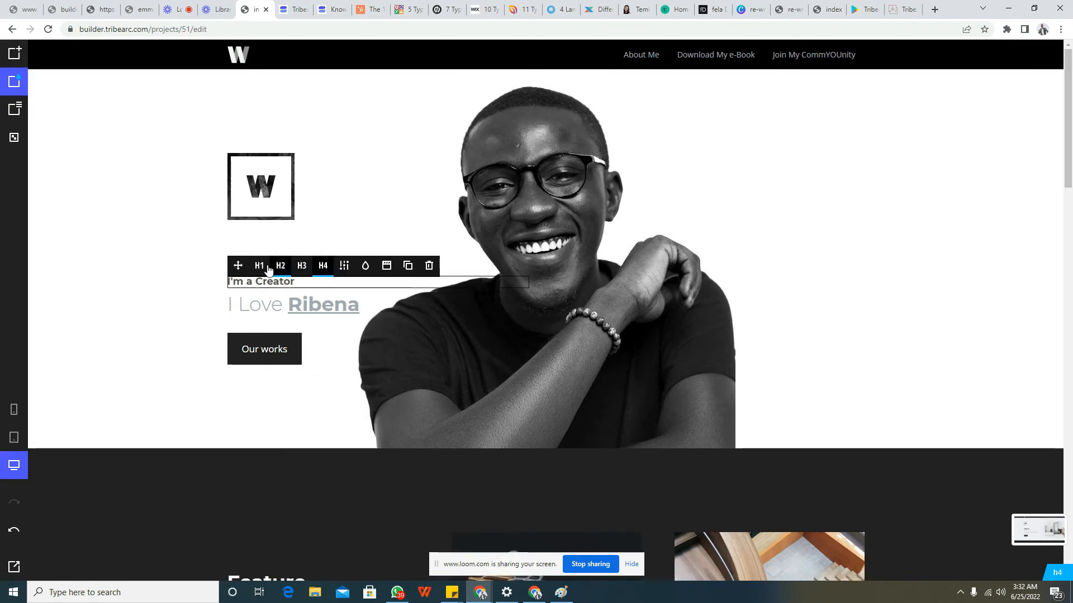
pyautogui.click(263, 268)
pyautogui.click(282, 298)
pyautogui.click(279, 265)
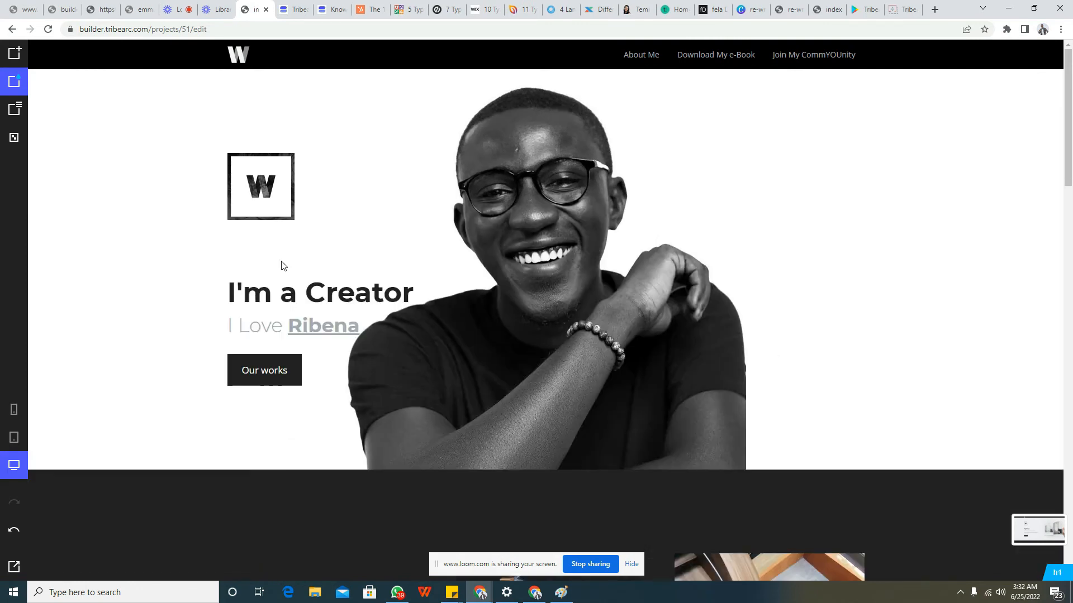
# Switch the "I'm a Creator" heading's skin to Dark and back to Light, and turn off its desktop visibility
pyautogui.click(338, 298)
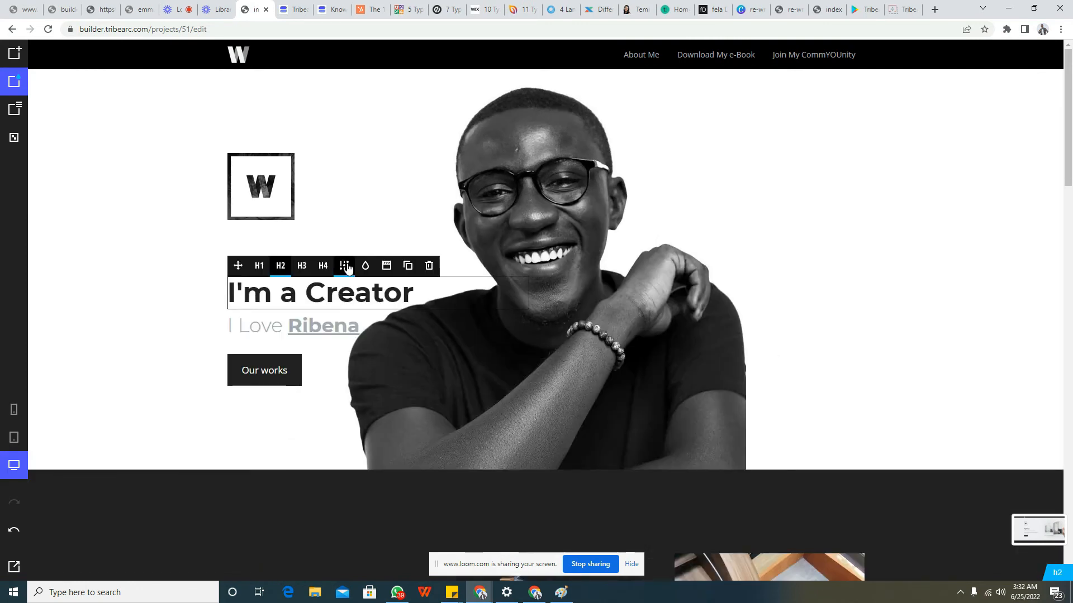
pyautogui.click(344, 267)
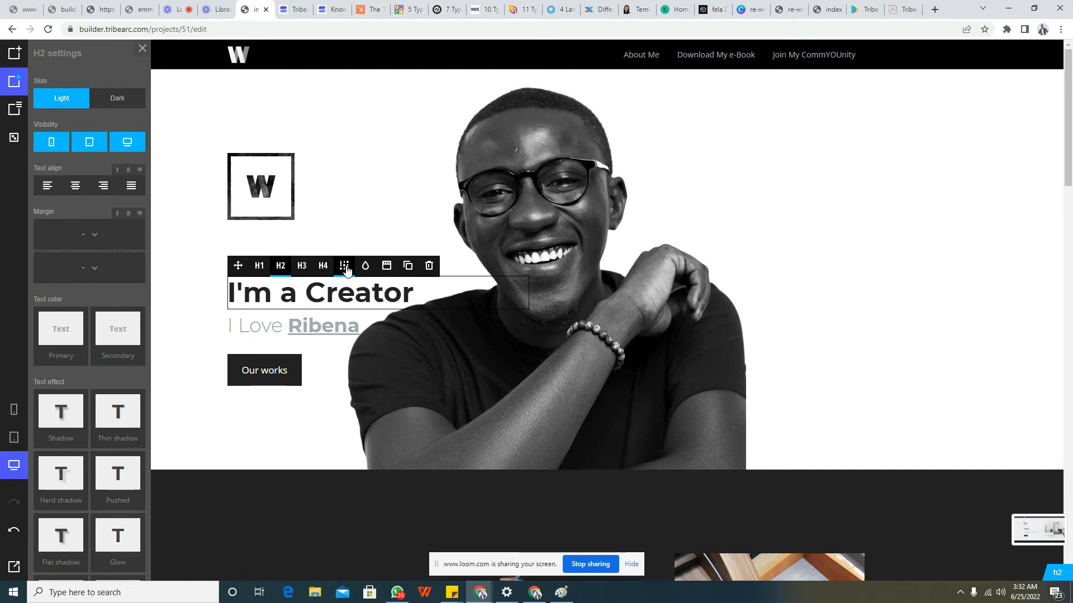
pyautogui.click(115, 103)
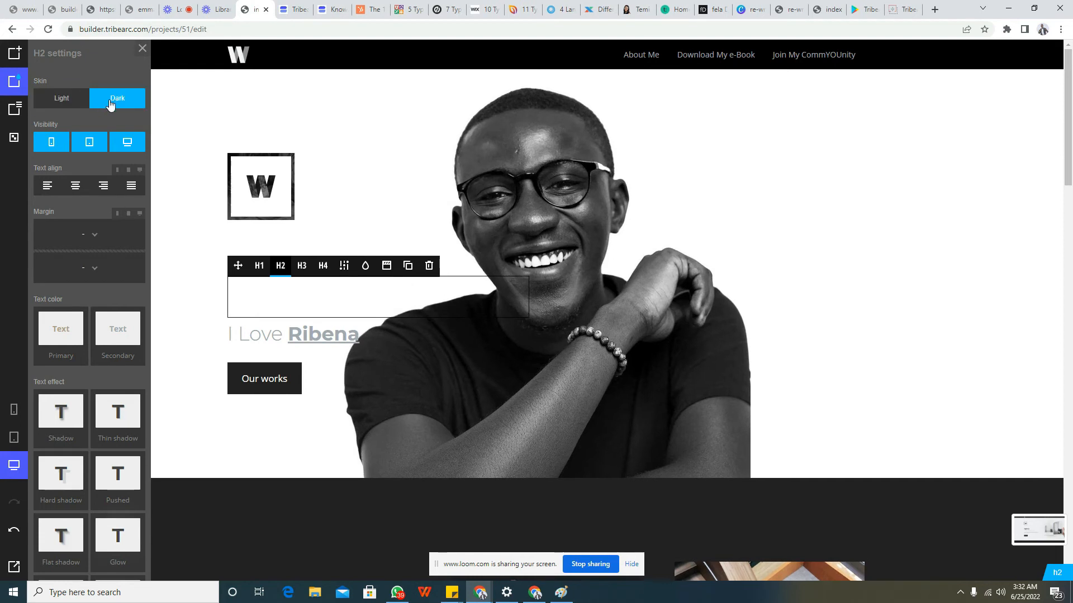
pyautogui.click(82, 99)
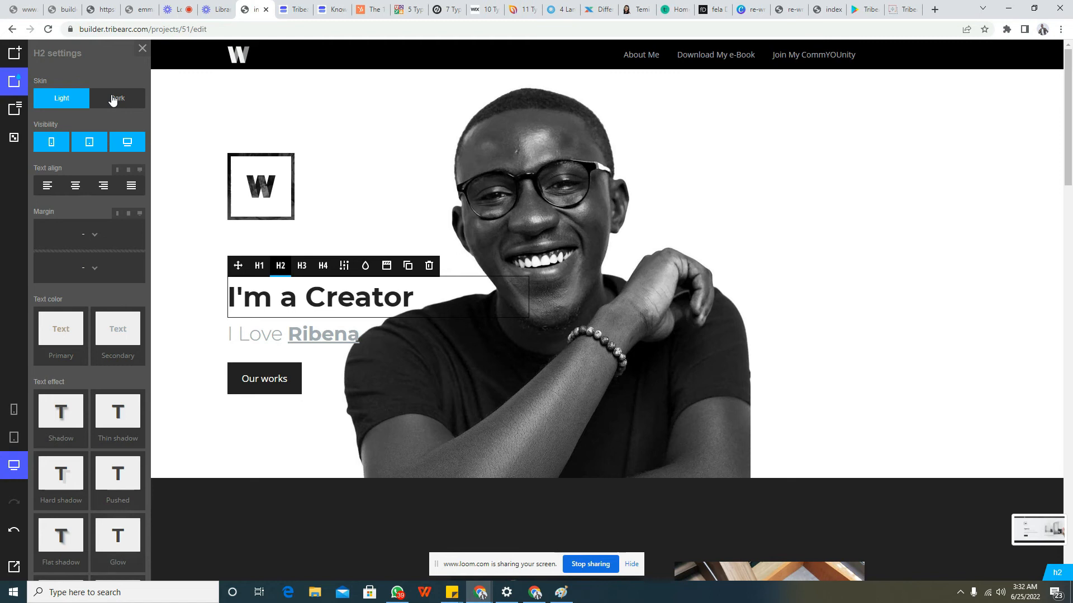
pyautogui.click(111, 144)
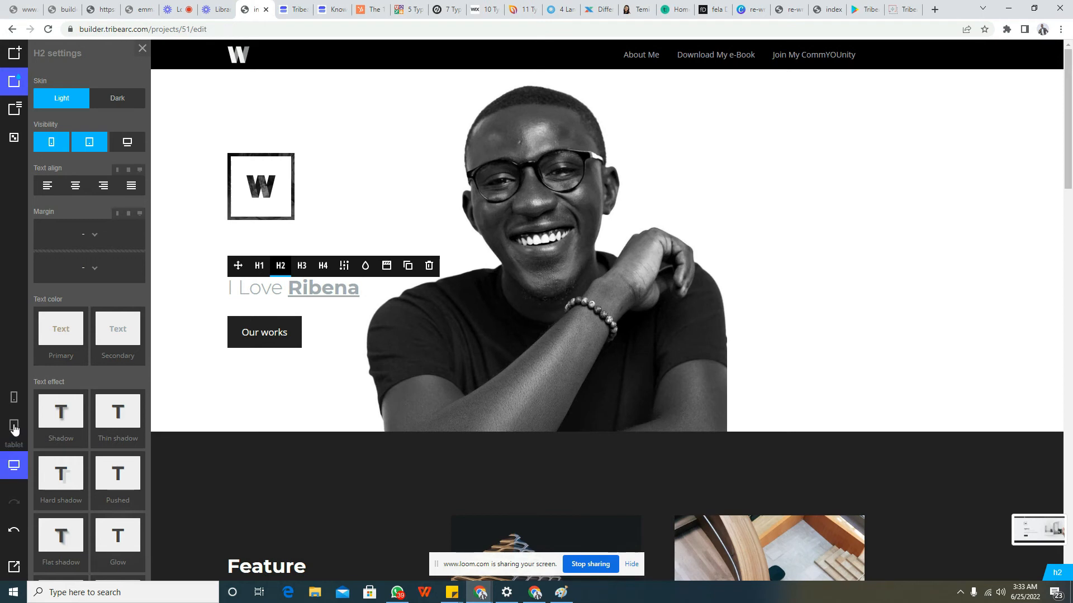
# Preview the page at tablet and mobile sizes, and return to the tablet view
pyautogui.click(14, 429)
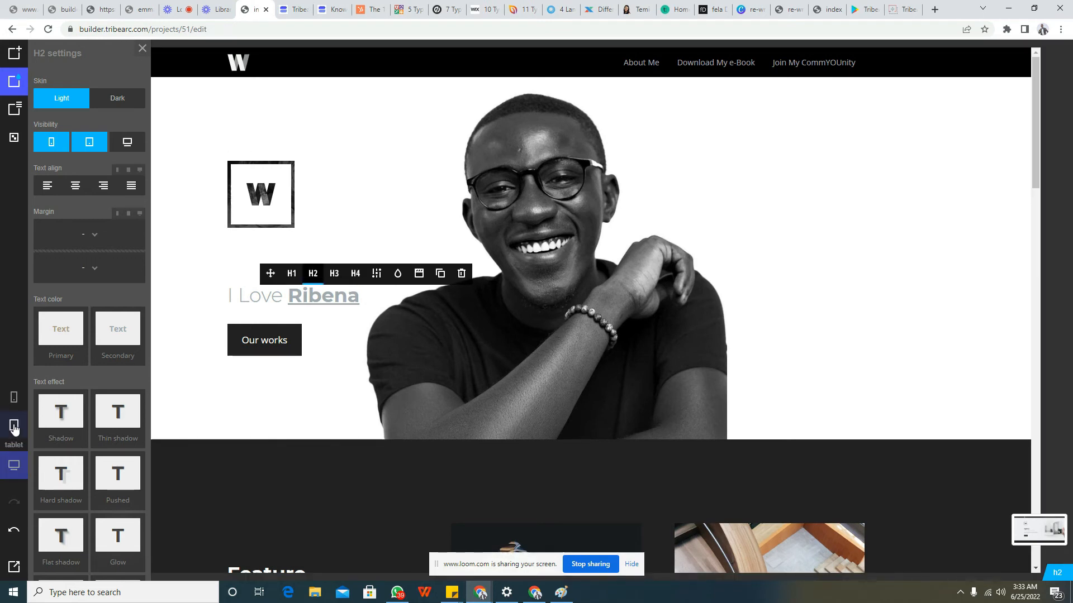
pyautogui.click(14, 429)
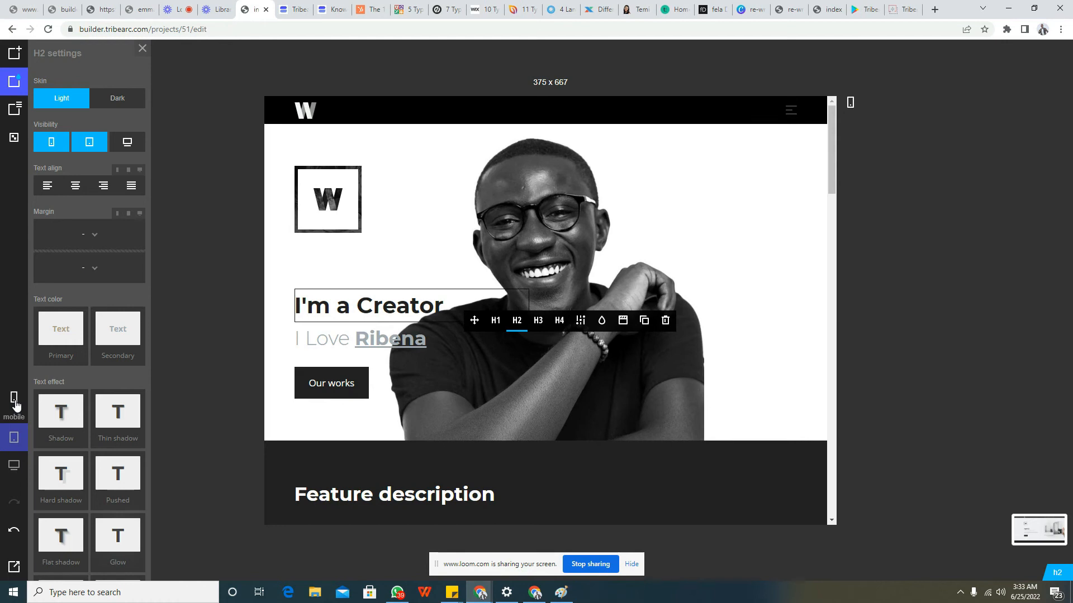
pyautogui.click(15, 403)
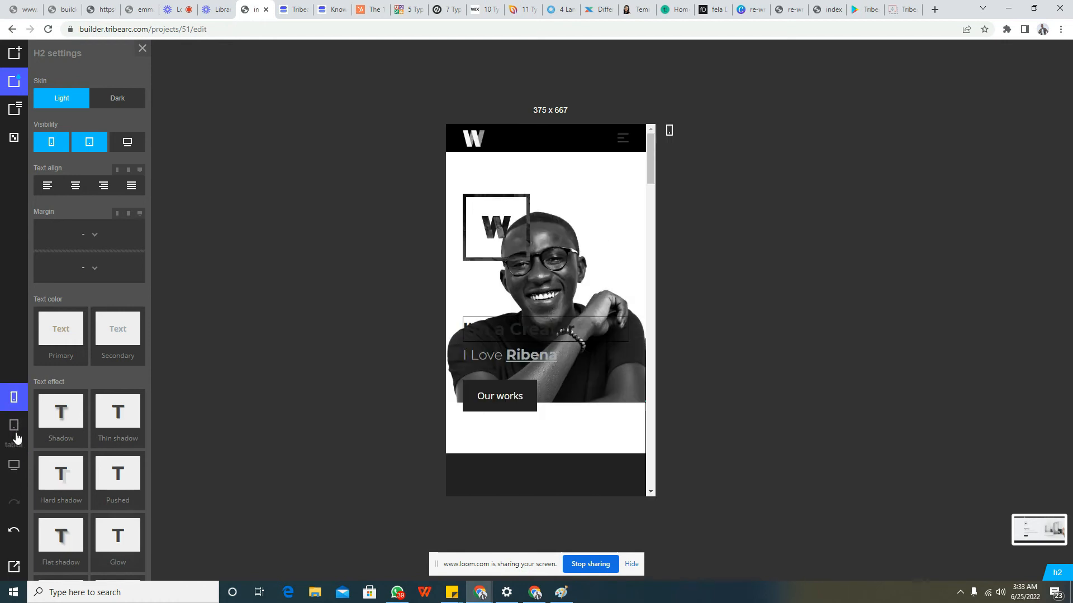
pyautogui.click(16, 435)
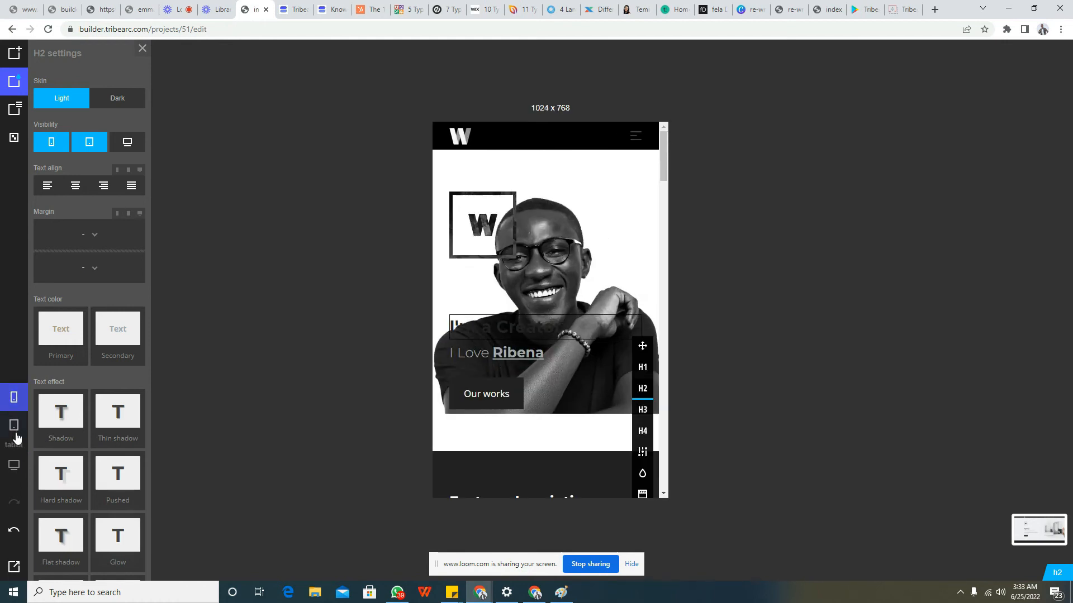
pyautogui.click(16, 437)
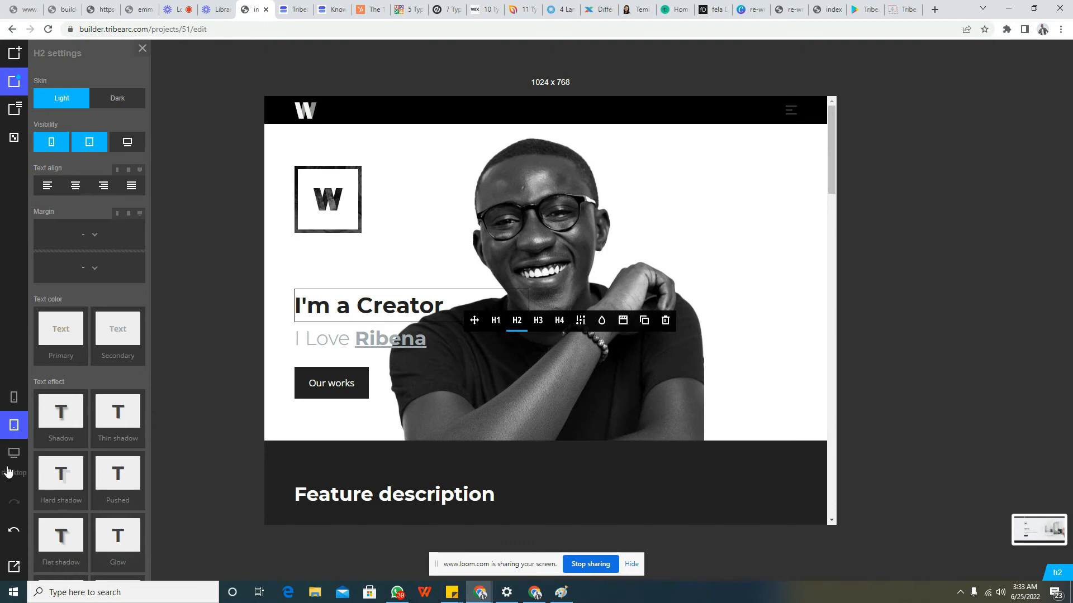
# Turn the "I'm a Creator" heading's desktop visibility back on and return the preview to desktop size
pyautogui.click(127, 147)
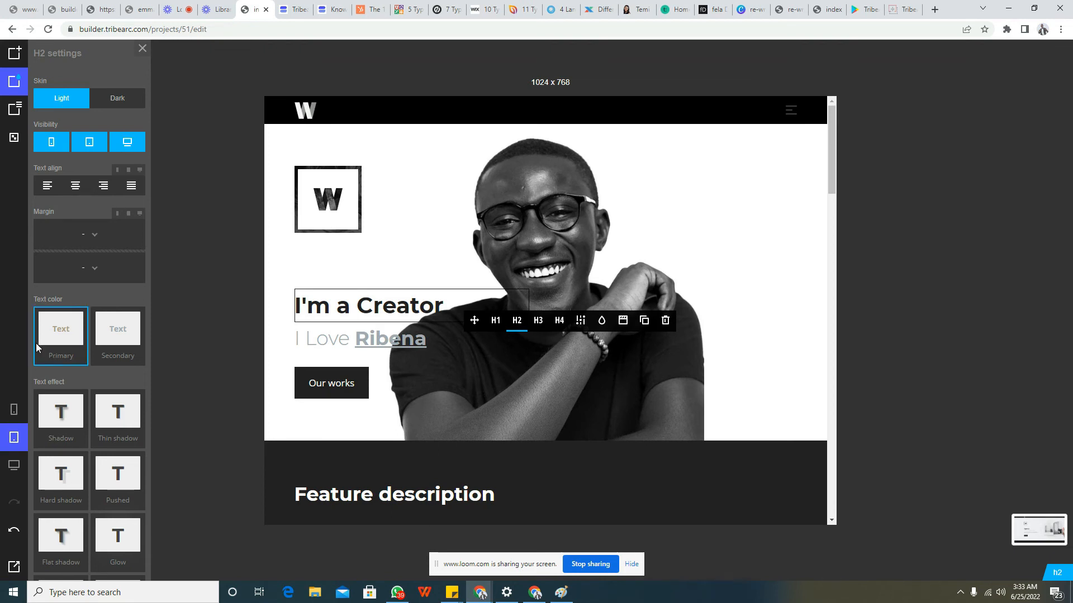
pyautogui.click(14, 454)
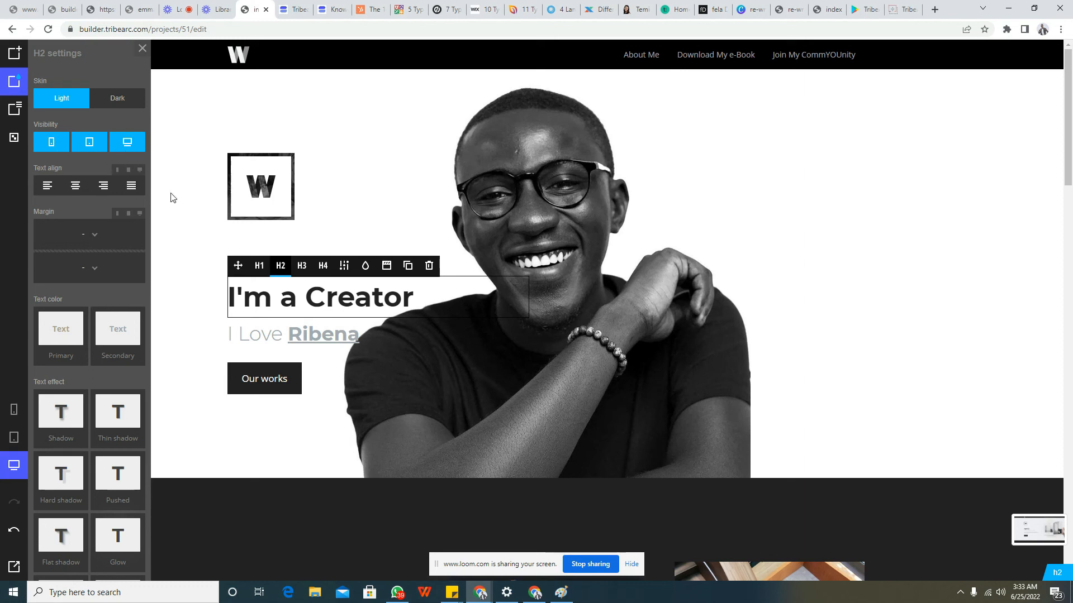
# Try right and center text alignment on the "I'm a Creator" heading, and set it to left-aligned
pyautogui.click(99, 189)
pyautogui.click(78, 189)
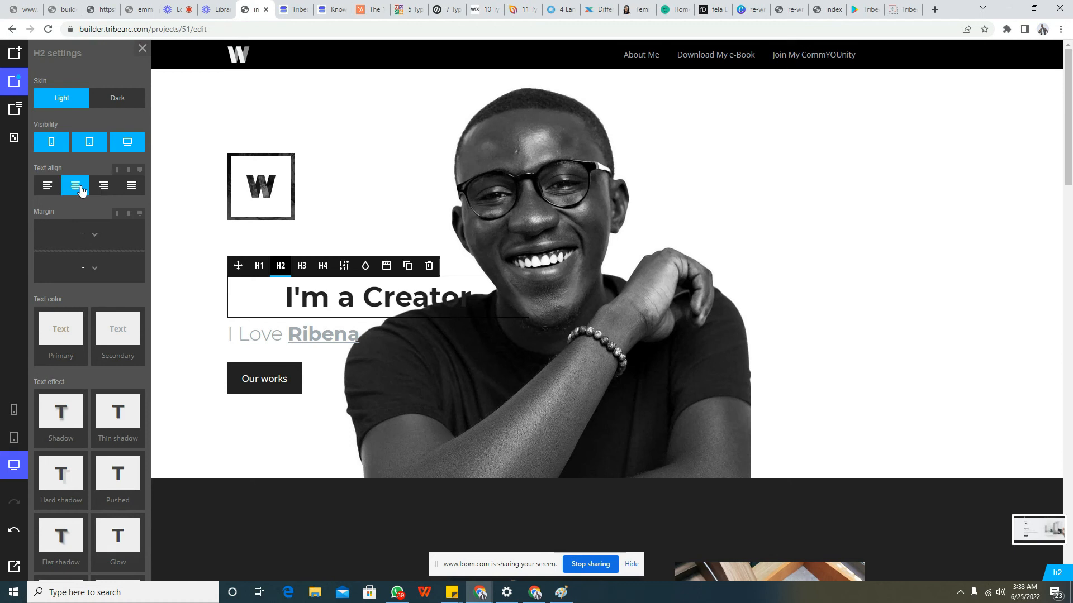
pyautogui.click(49, 189)
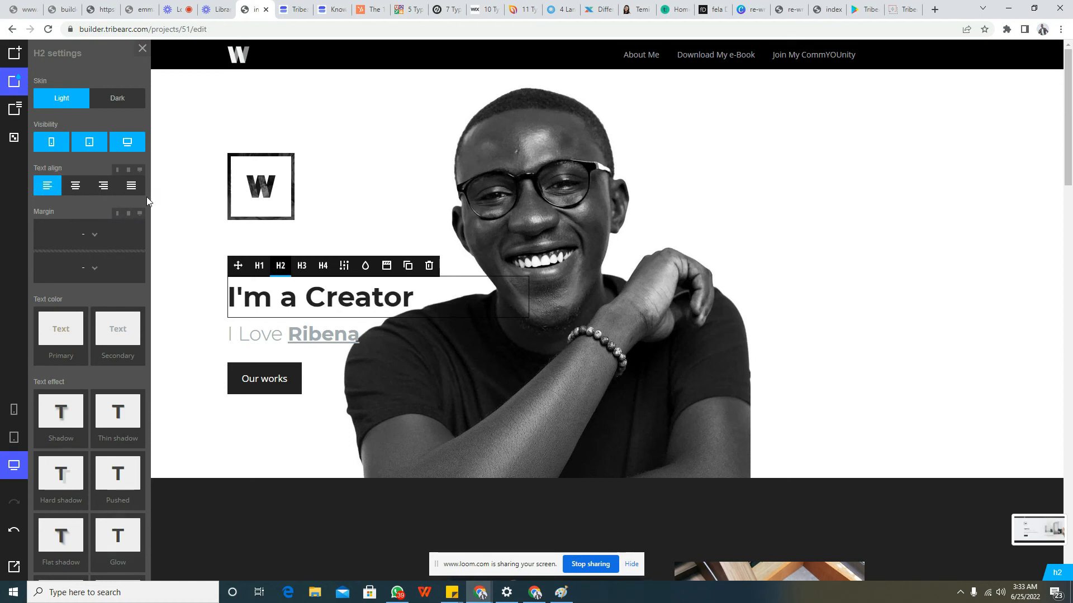
# Examine the heading's text effects, then its style settings and the available font families
pyautogui.scroll(-3, 147, 197)
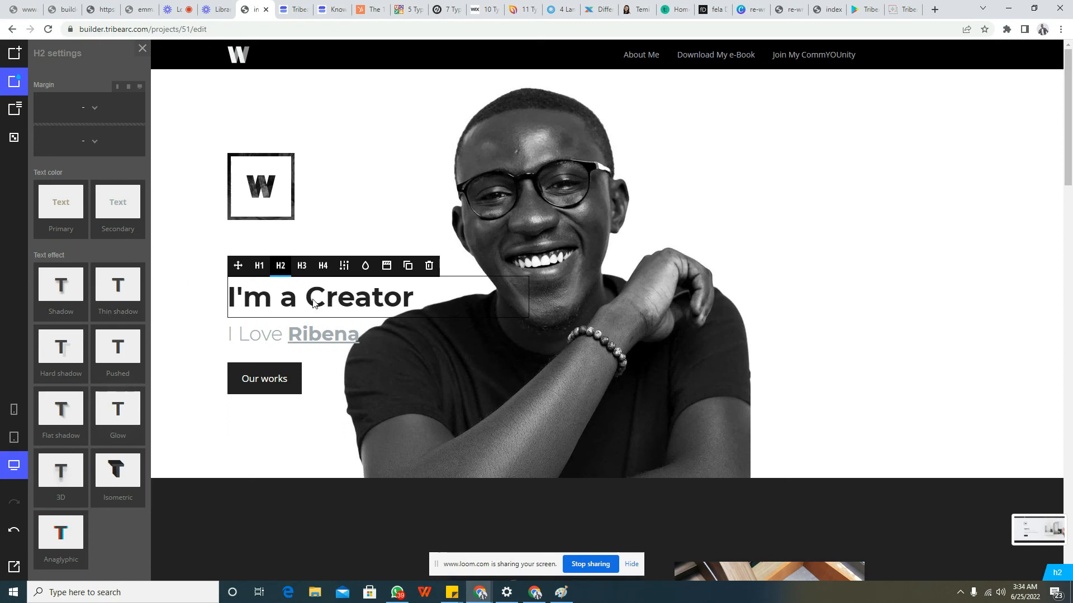
pyautogui.click(365, 268)
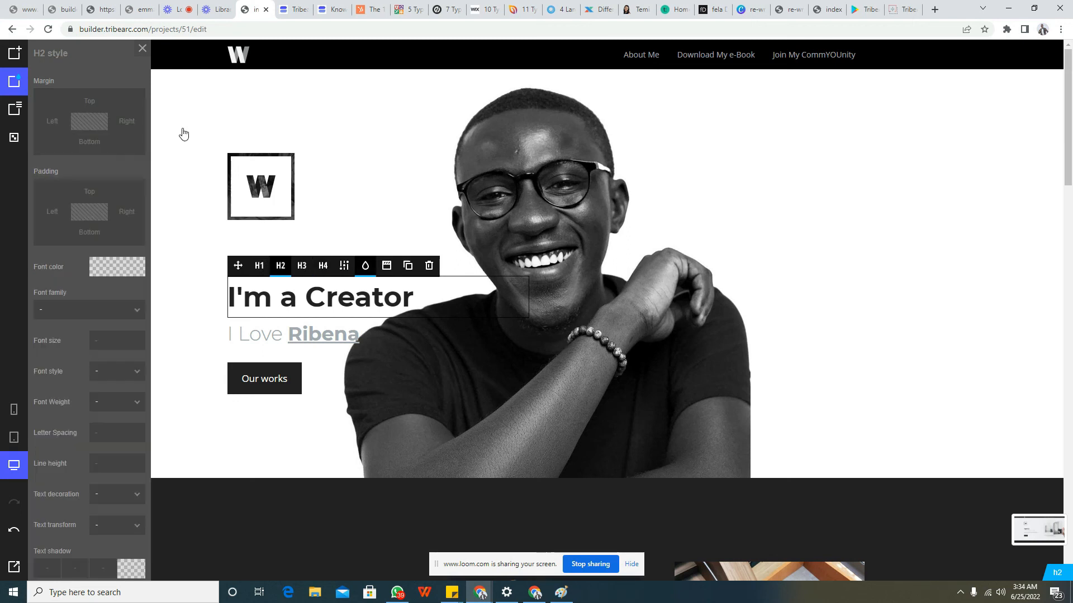
pyautogui.click(141, 49)
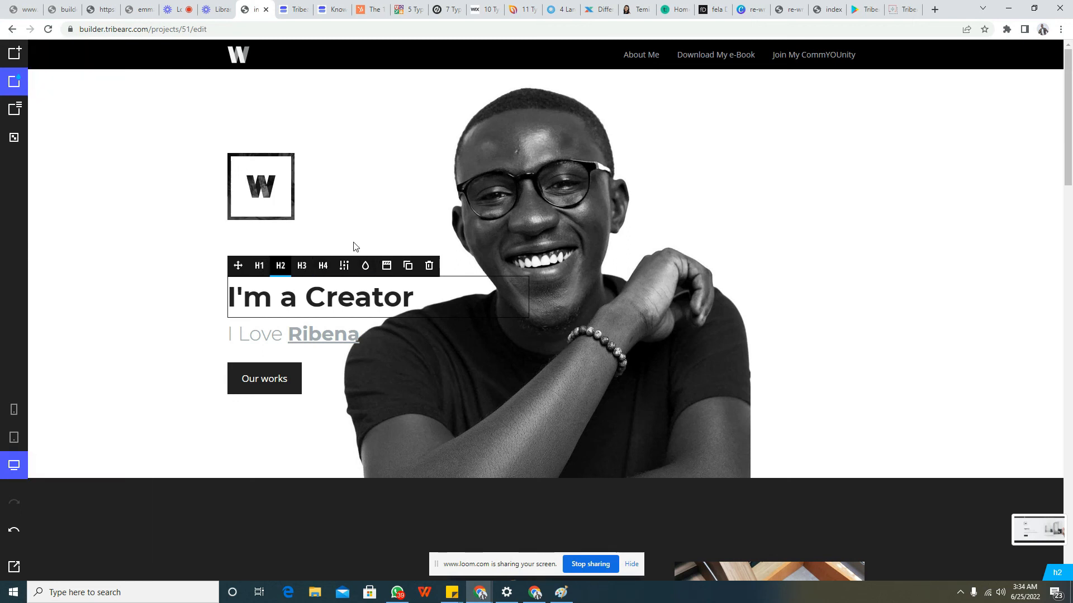
pyautogui.click(366, 270)
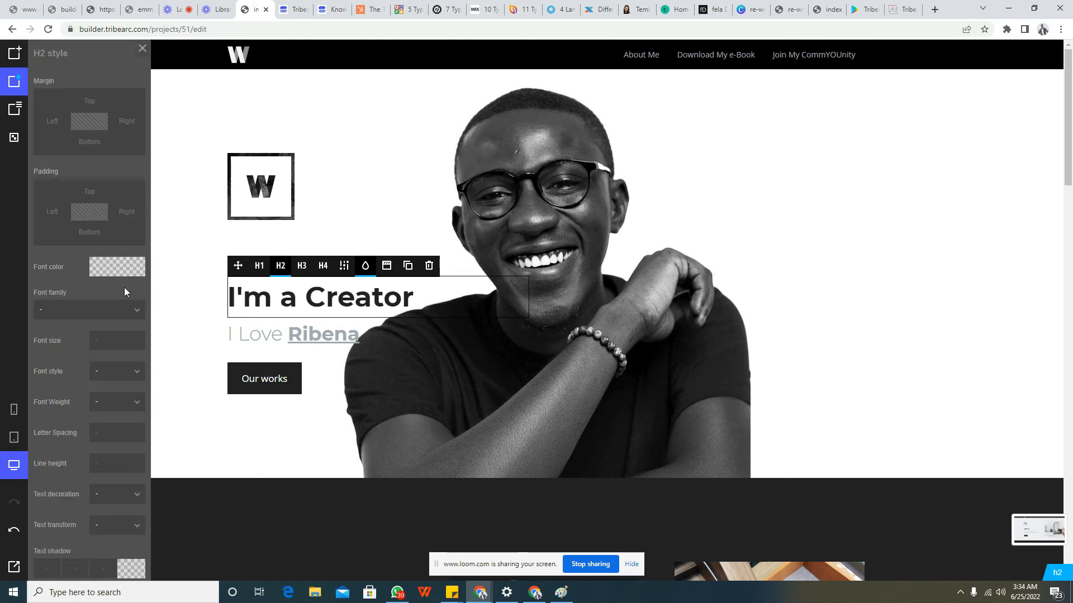
pyautogui.click(99, 311)
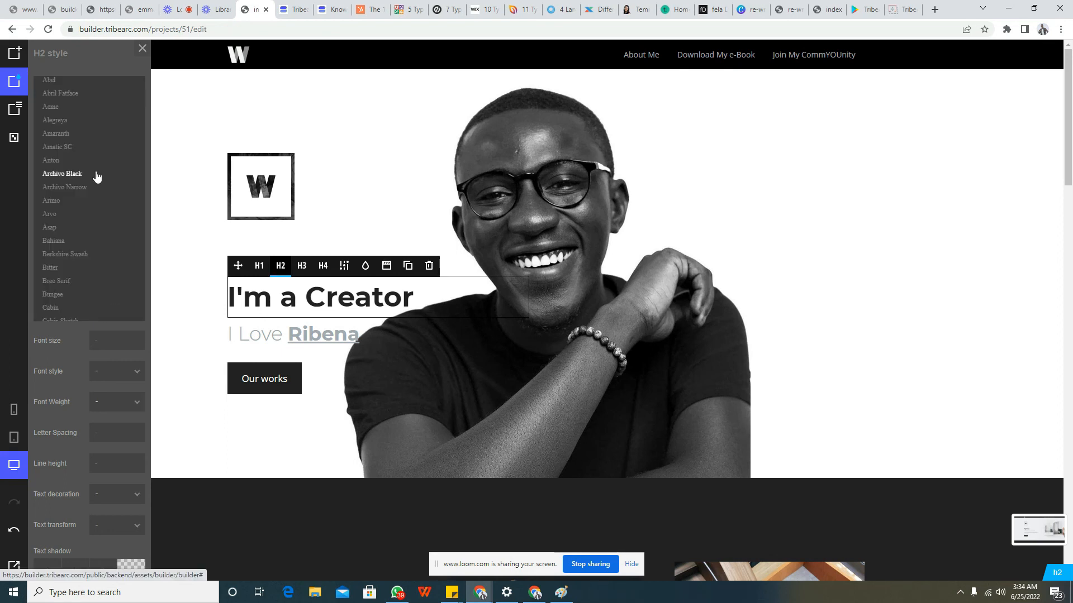
# Try a font size of 30px on the "I'm a Creator" heading, and set it to 50px
pyautogui.click(102, 335)
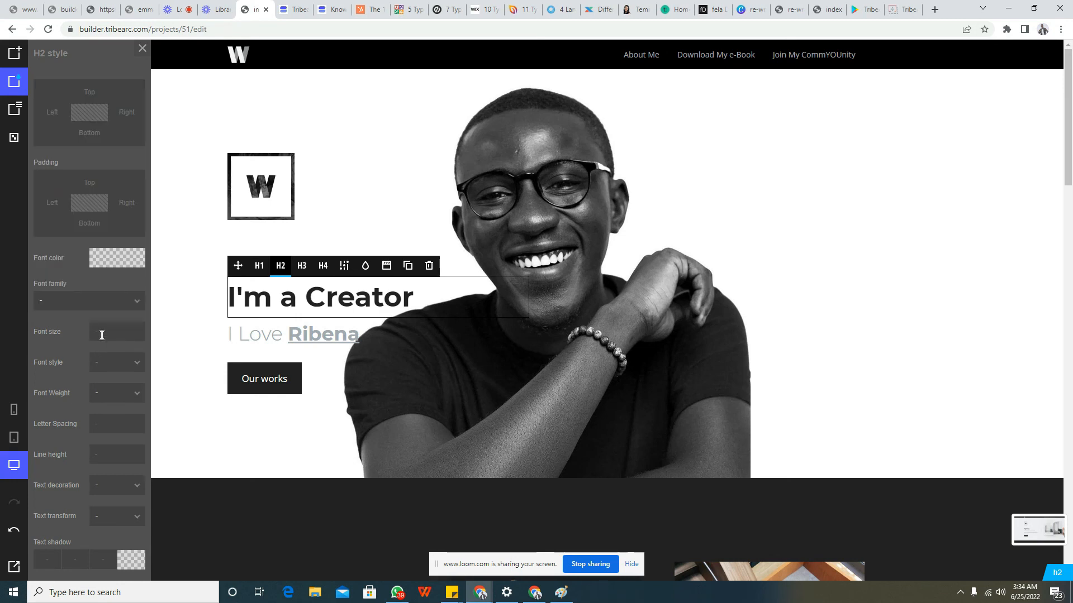
pyautogui.write('30px')
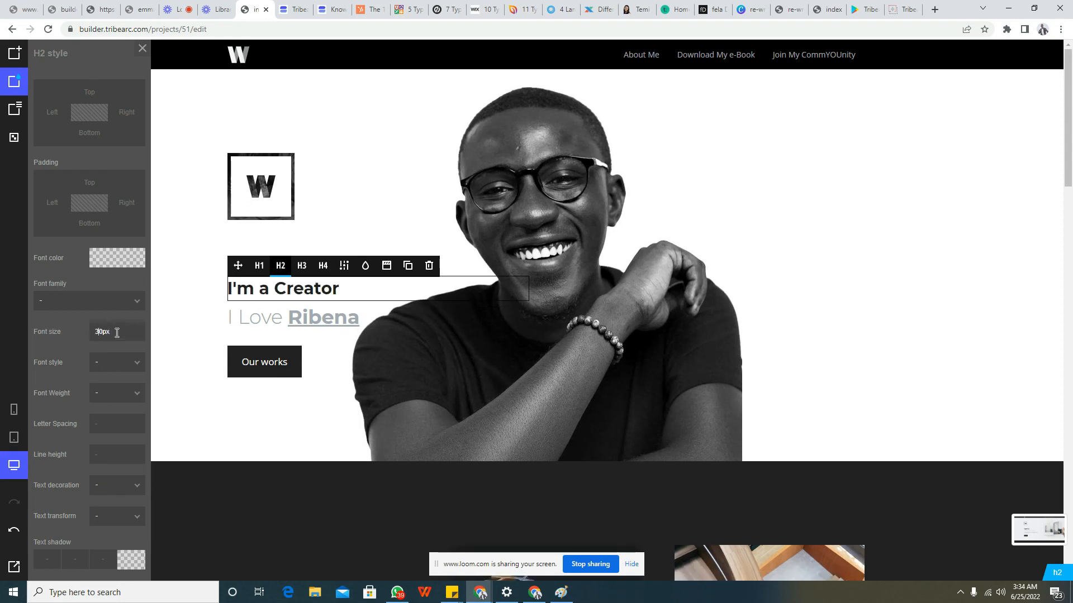
pyautogui.press('BackSpace')
pyautogui.write('5')
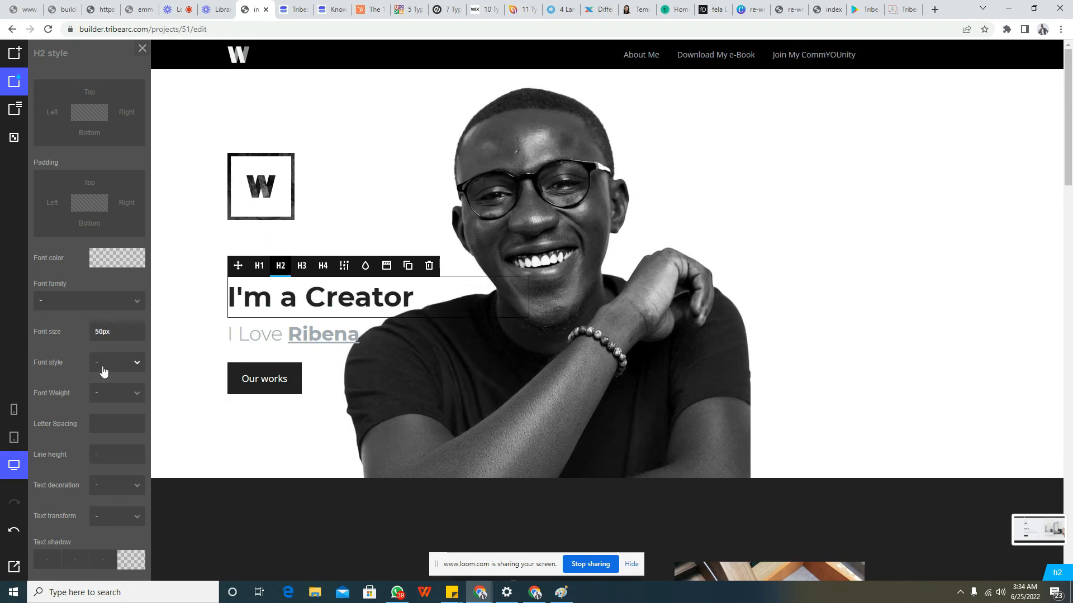
# Try pink #ff2c76 as the "I'm a Creator" heading's font color, apply black #000000 instead, and deselect the heading
pyautogui.click(99, 264)
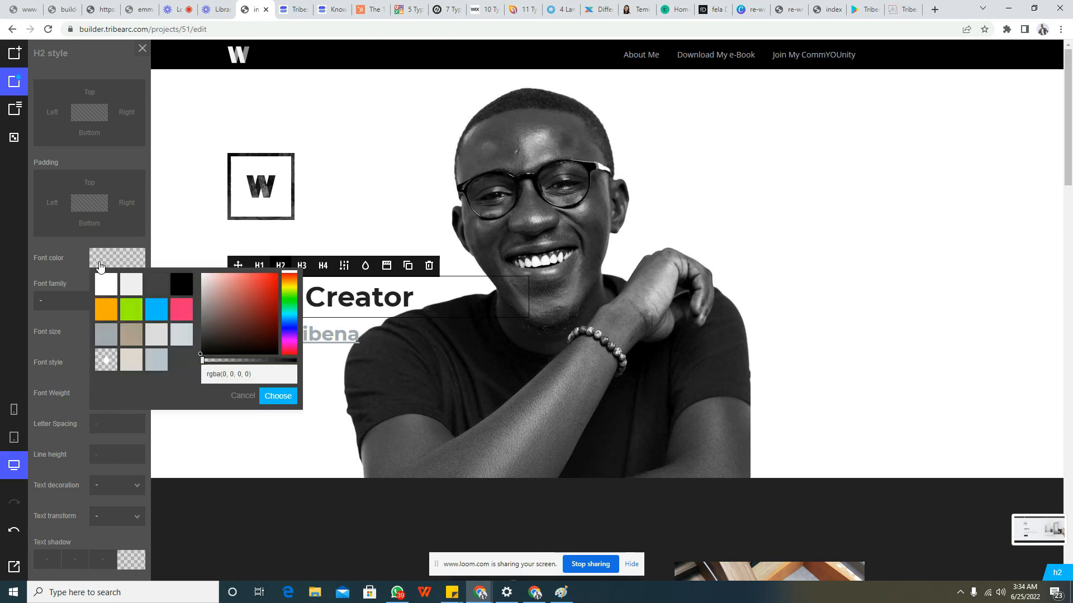
pyautogui.click(181, 309)
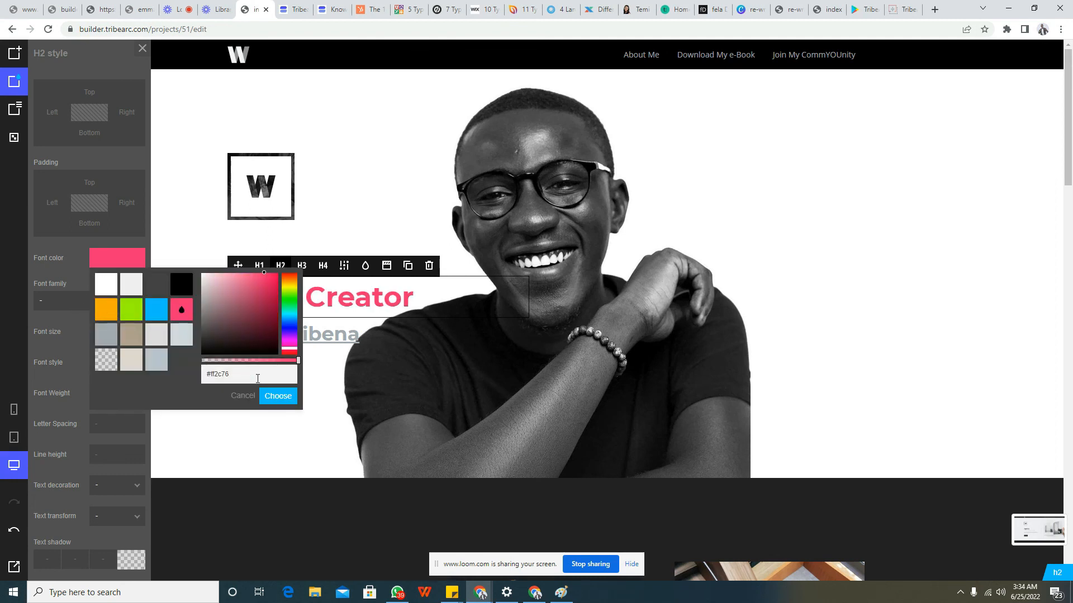
pyautogui.click(182, 287)
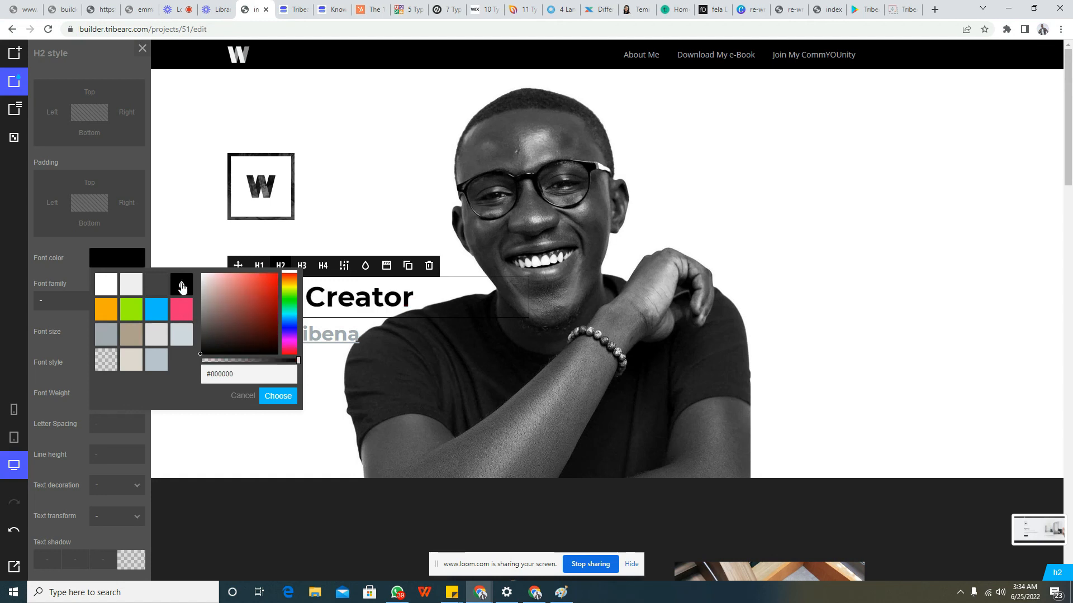
pyautogui.click(268, 399)
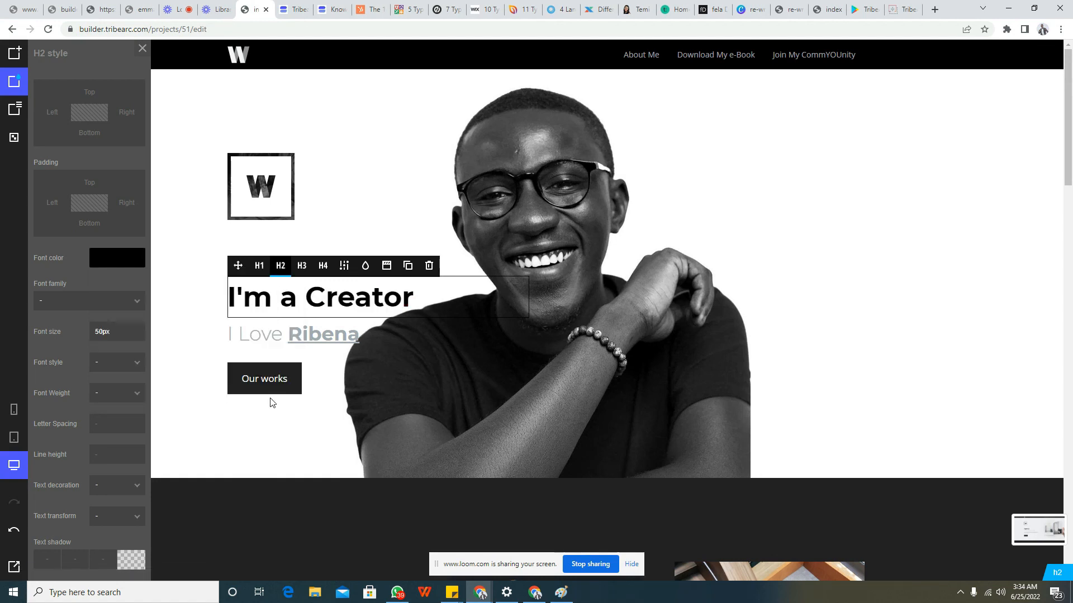
pyautogui.click(297, 413)
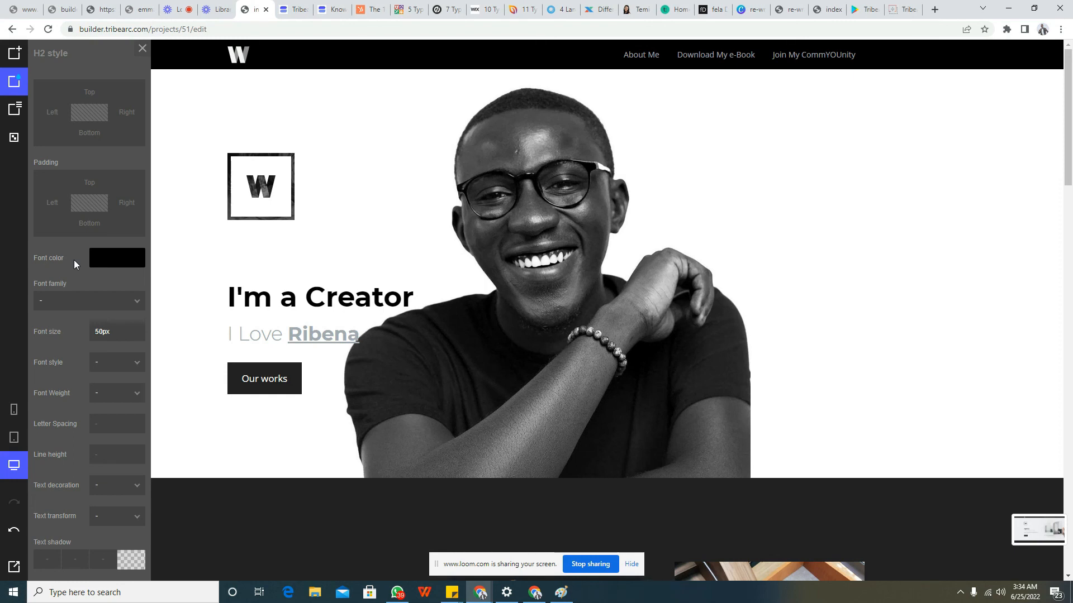
# Switch to the presentation "re-writing the history of africa (1).pdf" and go to the "Customizing Images" page
pyautogui.click(792, 12)
pyautogui.press('Right')
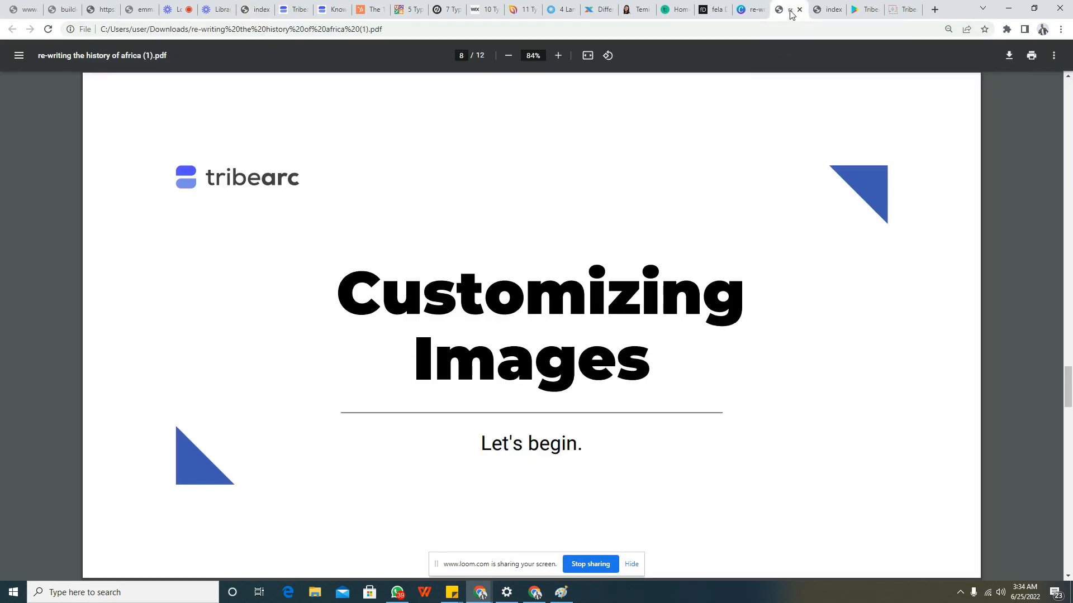